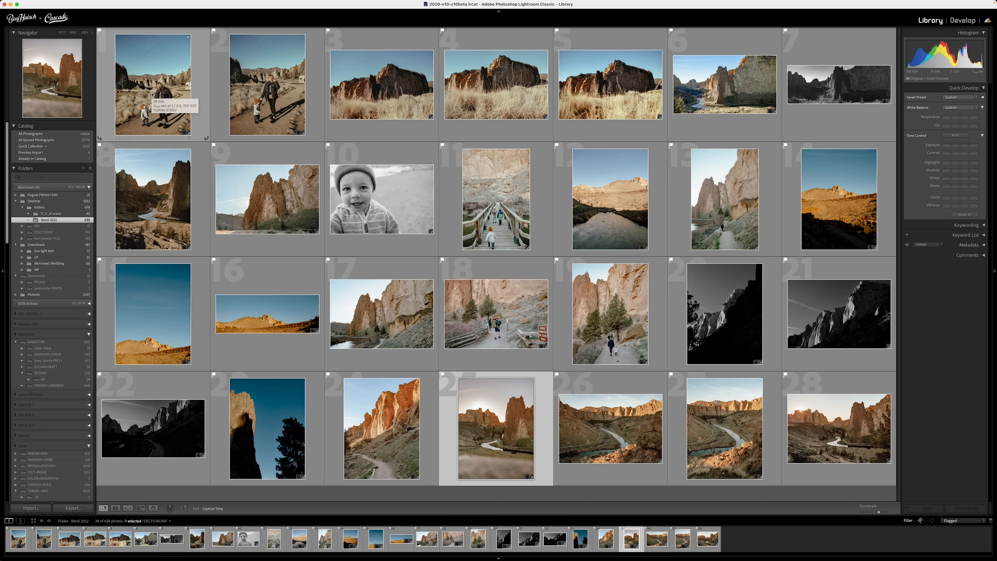
# Open the first photo of the woman and child in Develop and compare its edited and original versions.
pyautogui.doubleClick(152, 94)
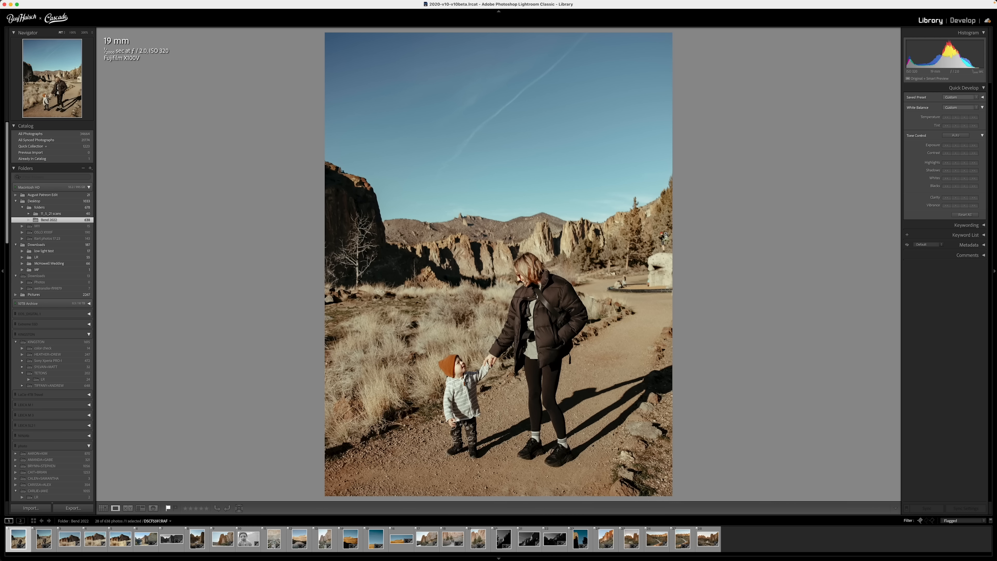
pyautogui.press('d')
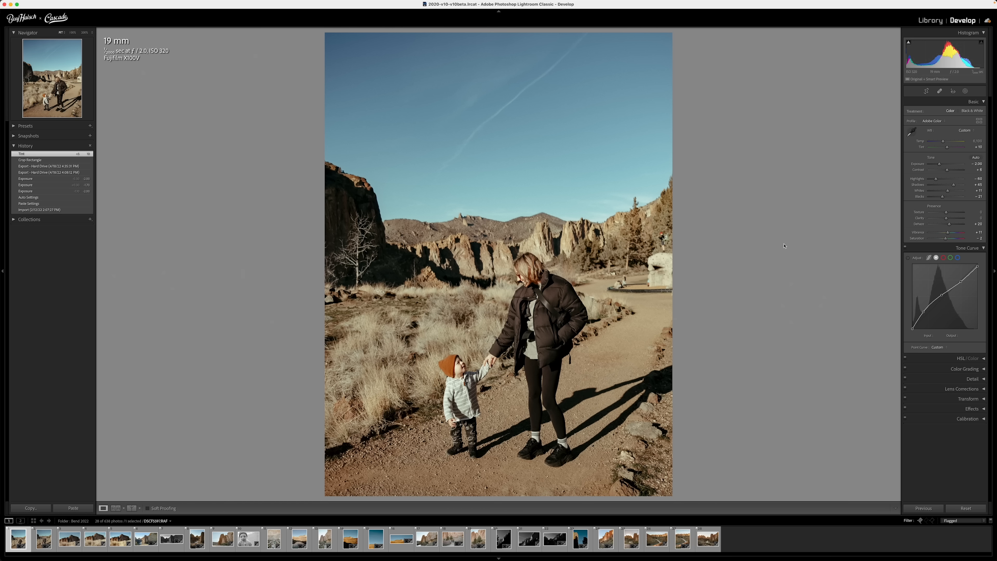
pyautogui.press('\\')
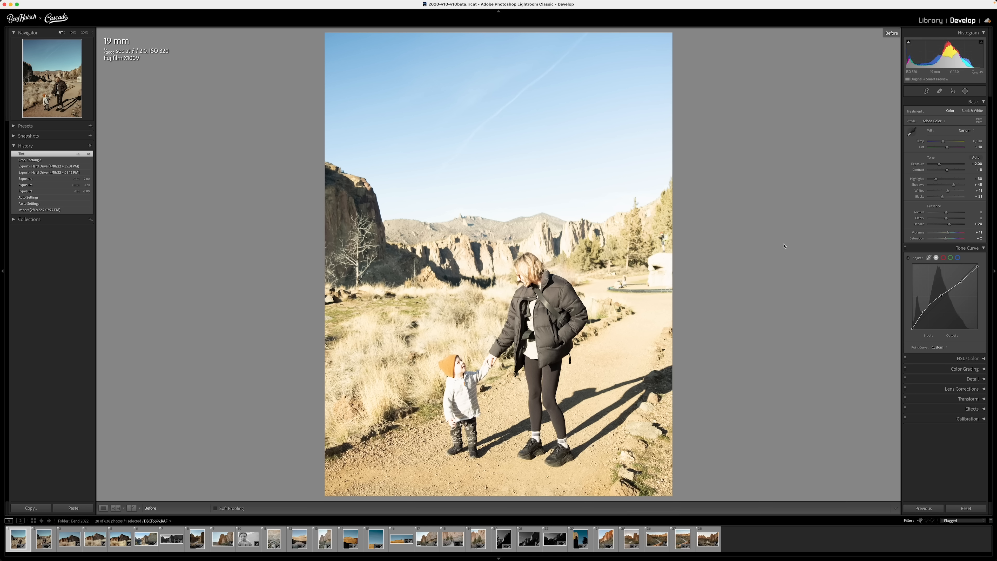
pyautogui.press('\\')
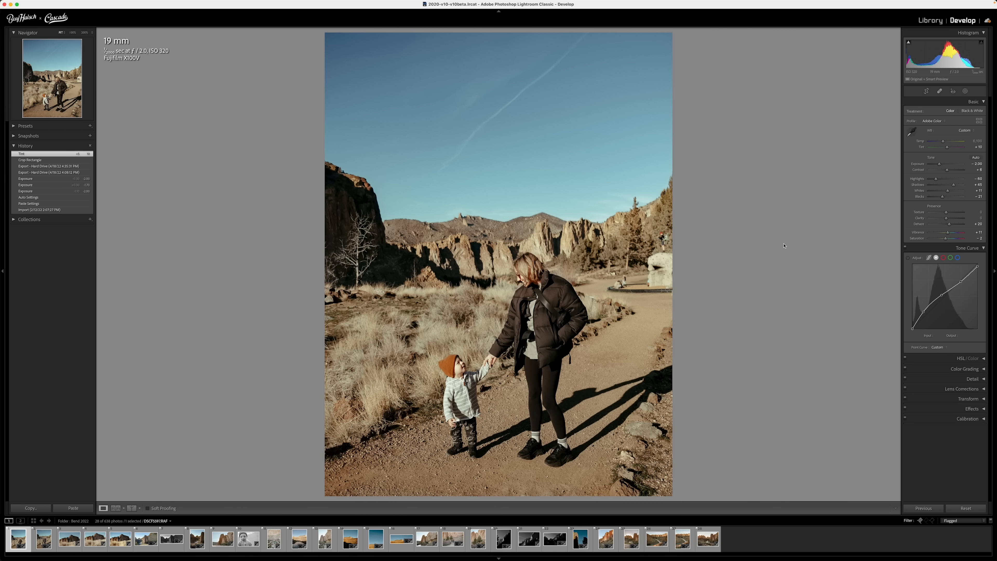
pyautogui.press('\\')
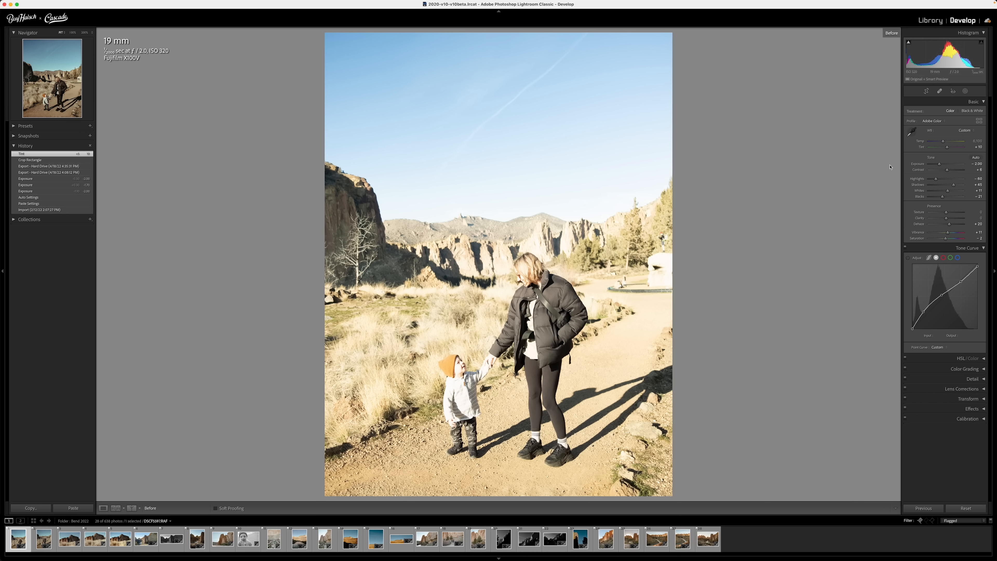
pyautogui.press('\\')
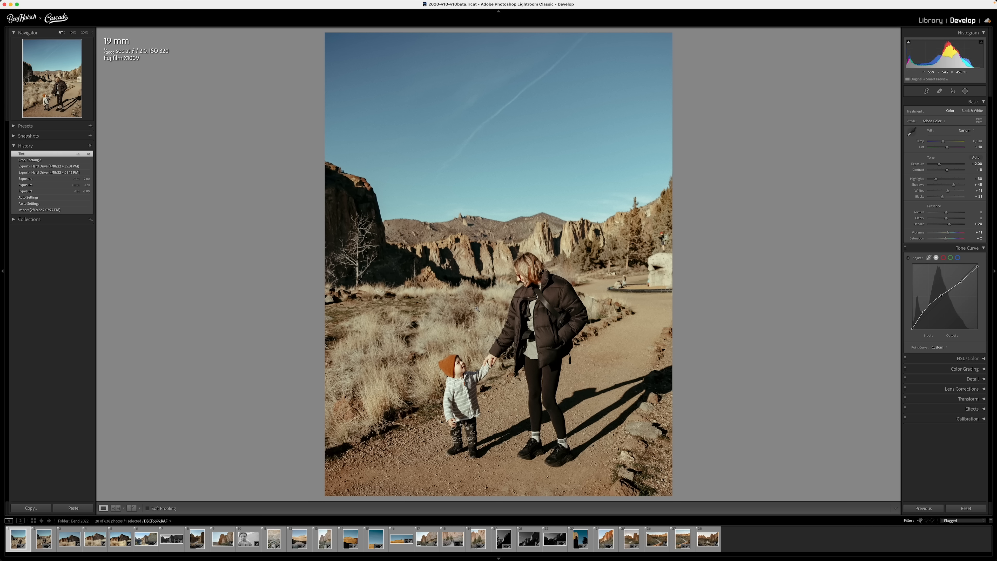
# Inspect the child and woman up close, then check the edited photo for clipped shadows and highlights.
pyautogui.click(462, 364)
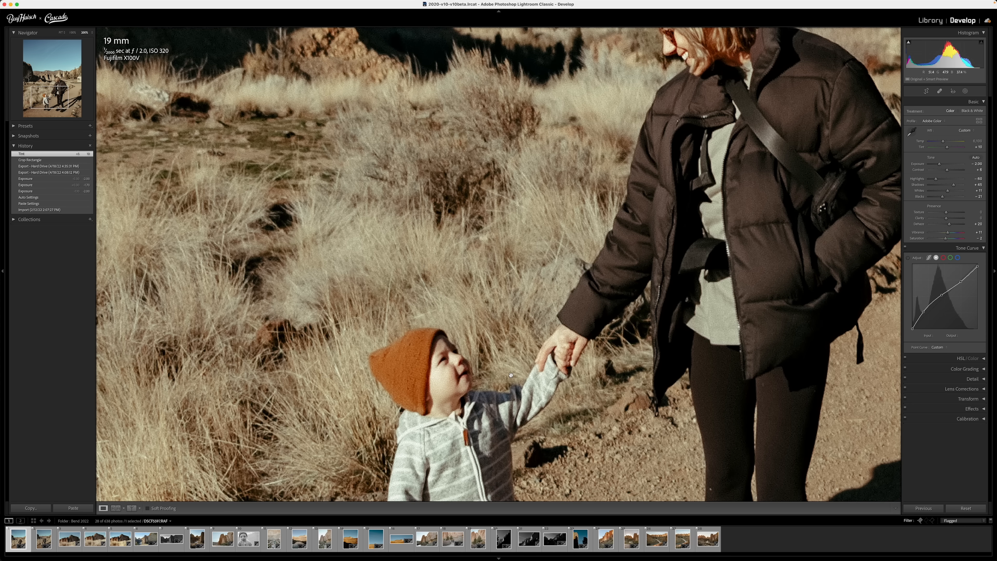
pyautogui.moveTo(510, 375); pyautogui.dragTo(478, 321)
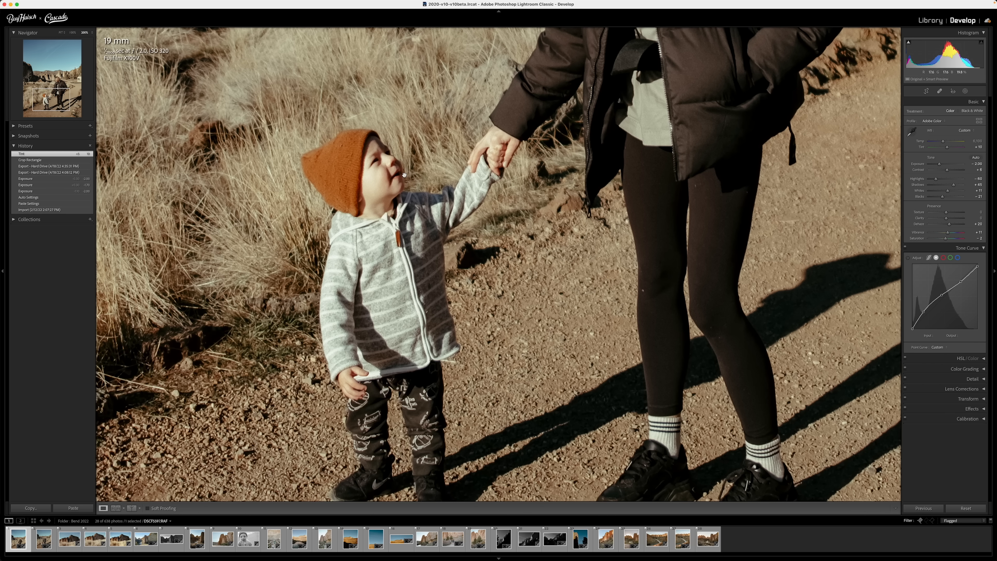
pyautogui.click(361, 173)
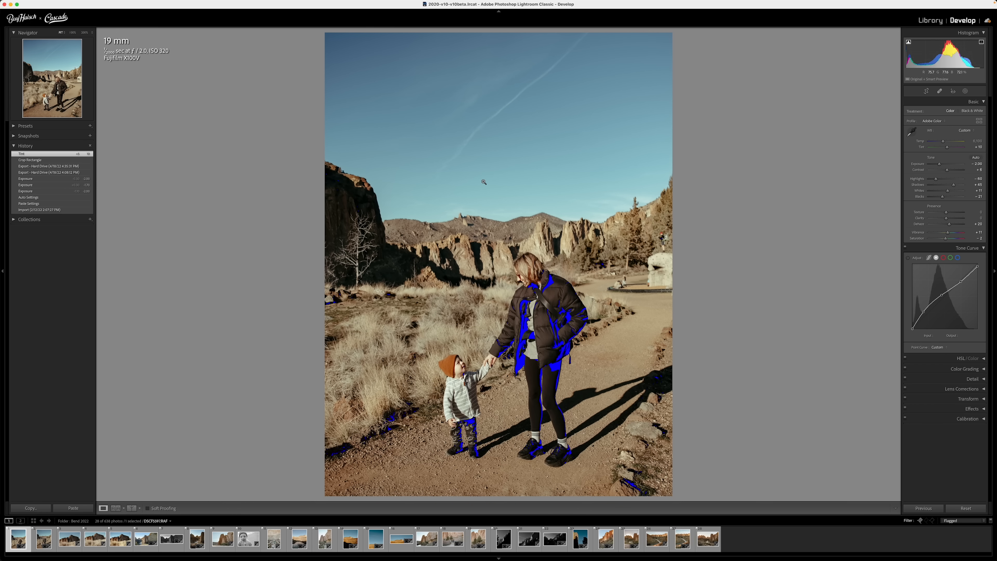
pyautogui.press('j')
pyautogui.press('j')
pyautogui.press('j')
pyautogui.press('j')
pyautogui.press('j')
pyautogui.press('j')
pyautogui.press('j')
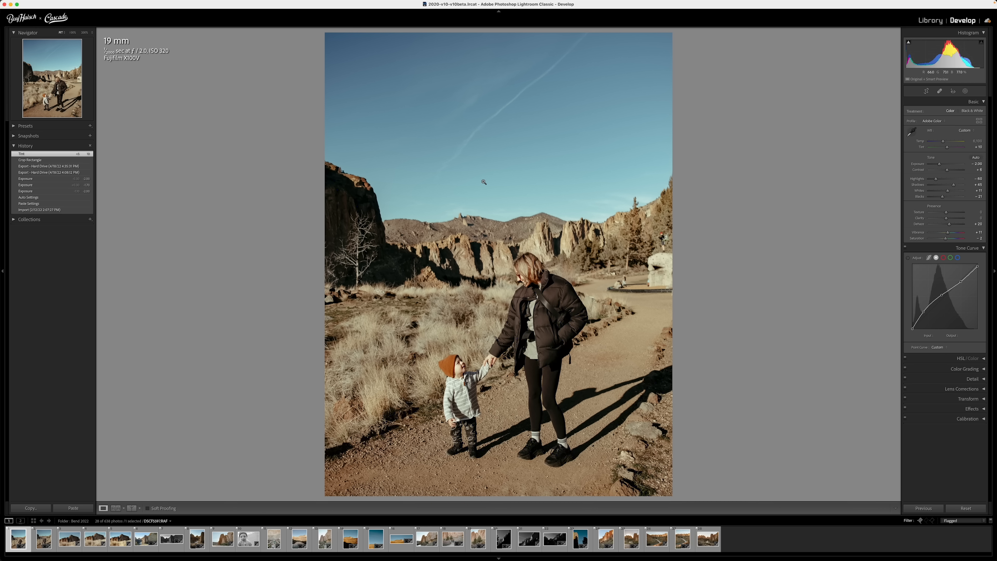
# Reset the photo's develop settings and inspect the clipped areas on the woman's and child's clothing up close.
pyautogui.press('\\')
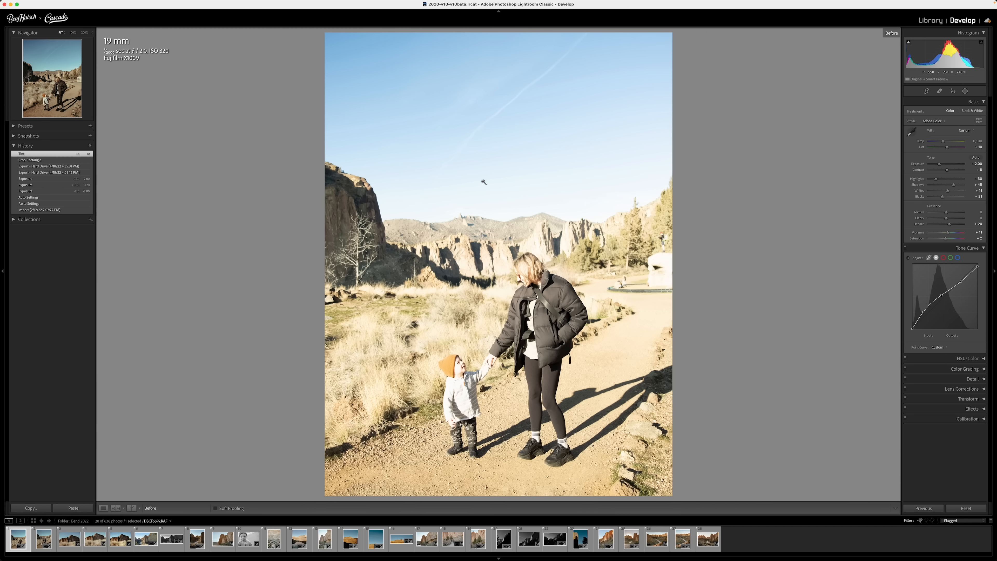
pyautogui.press('super+shift+r')
pyautogui.press('j')
pyautogui.click(562, 317)
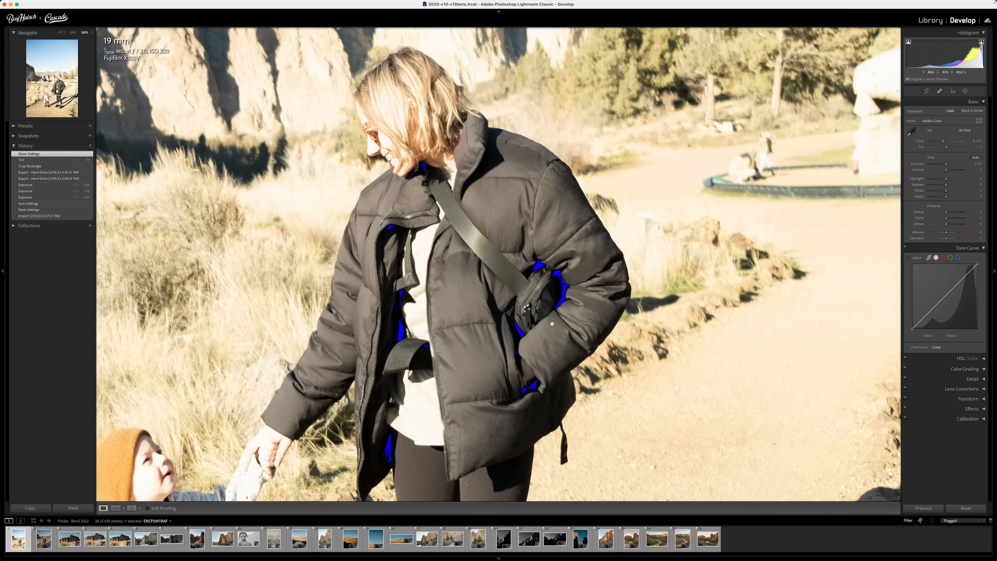
pyautogui.moveTo(499, 374); pyautogui.dragTo(679, 103)
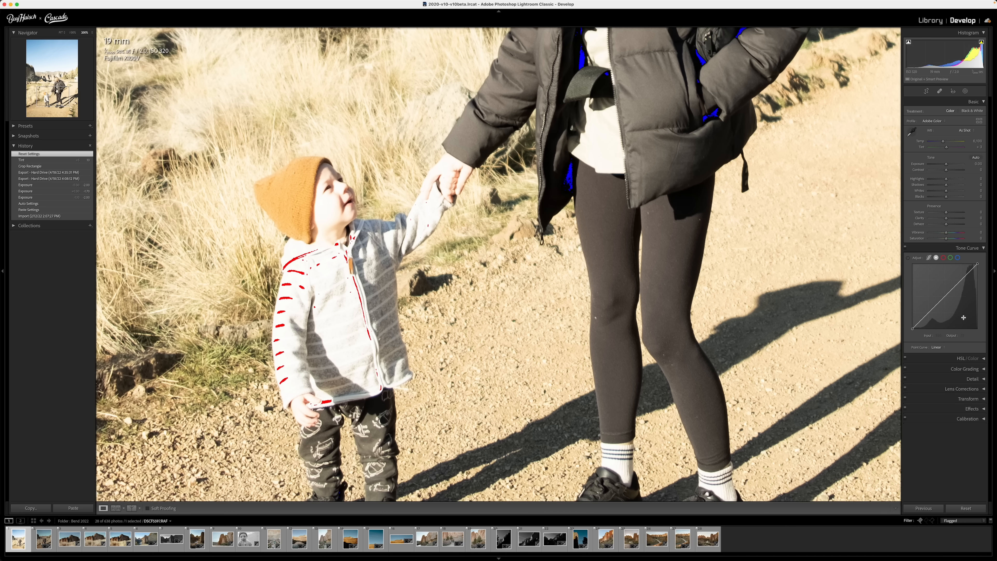
pyautogui.click(522, 235)
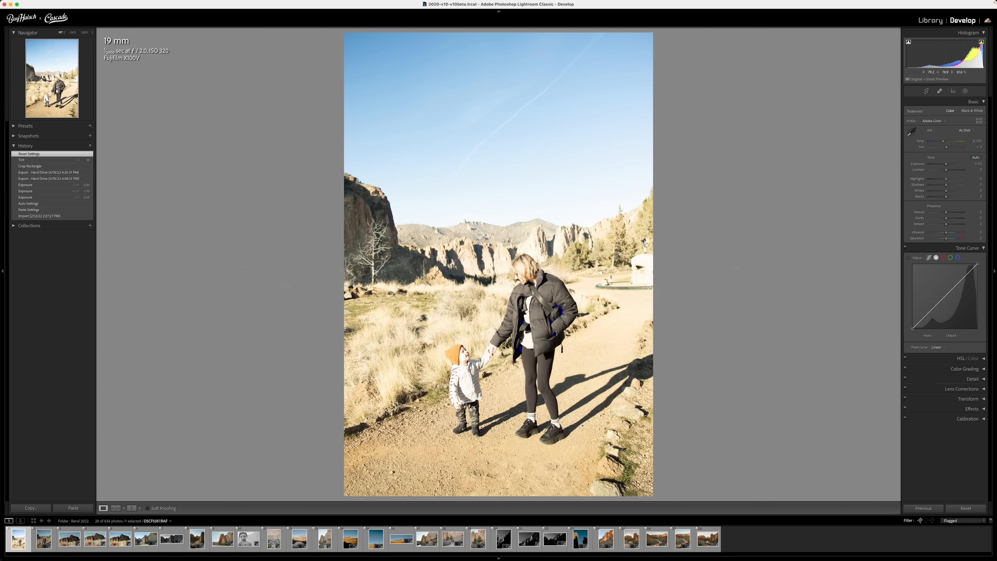
# Undo the settings reset and check the edited photo's clipped areas with the clipping warnings on and off.
pyautogui.press('super+z')
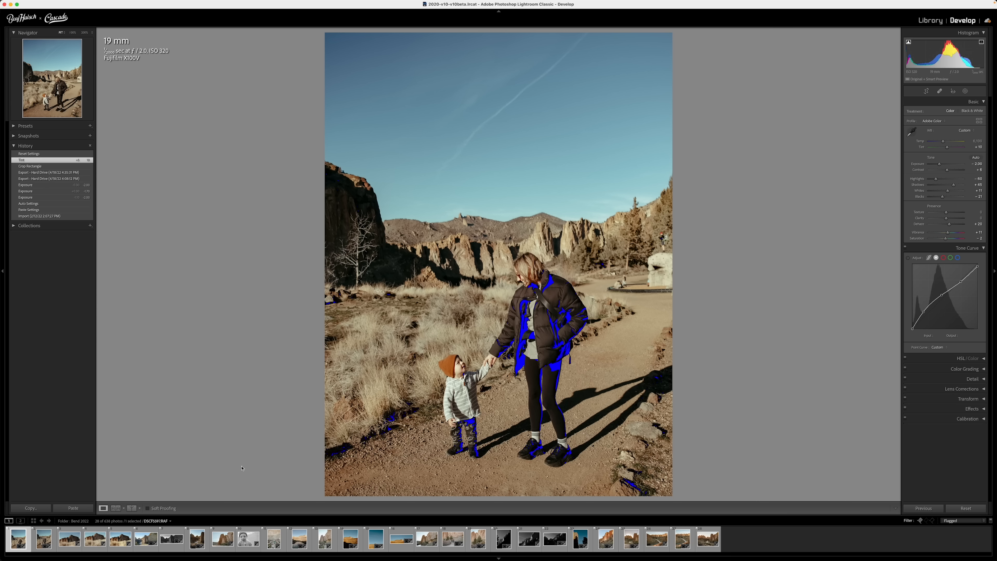
pyautogui.press('j')
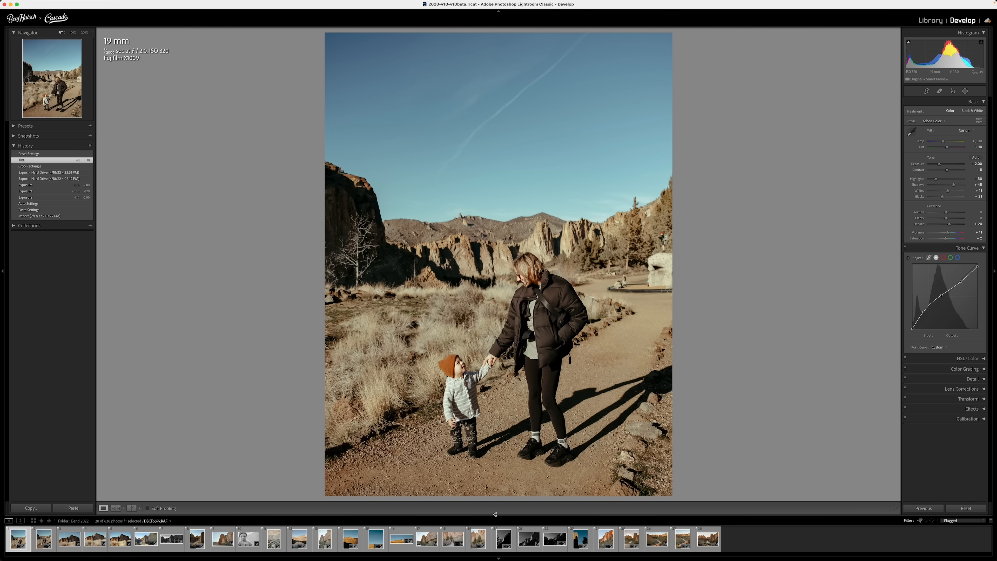
pyautogui.press('j')
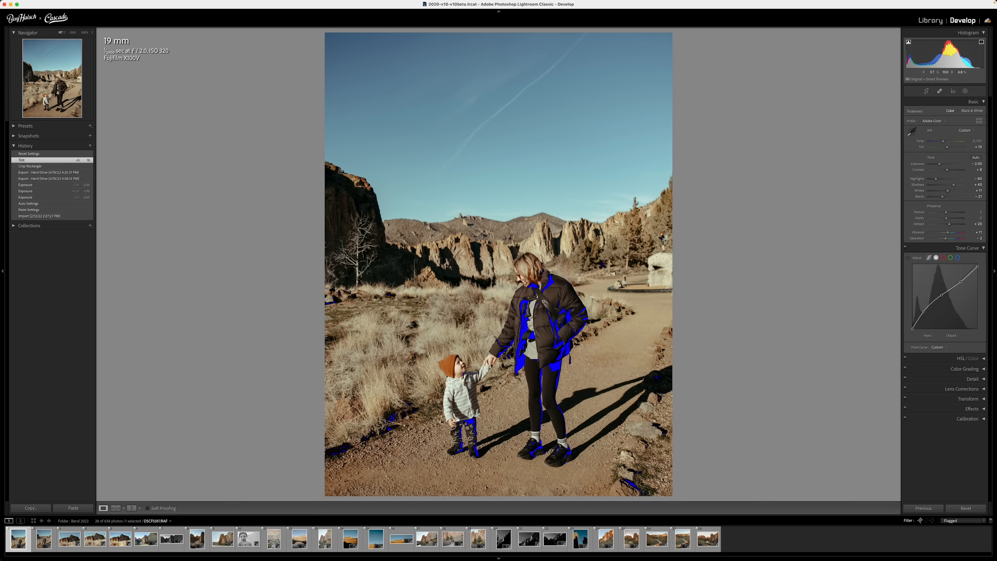
pyautogui.press('j')
pyautogui.press('j')
pyautogui.press('j')
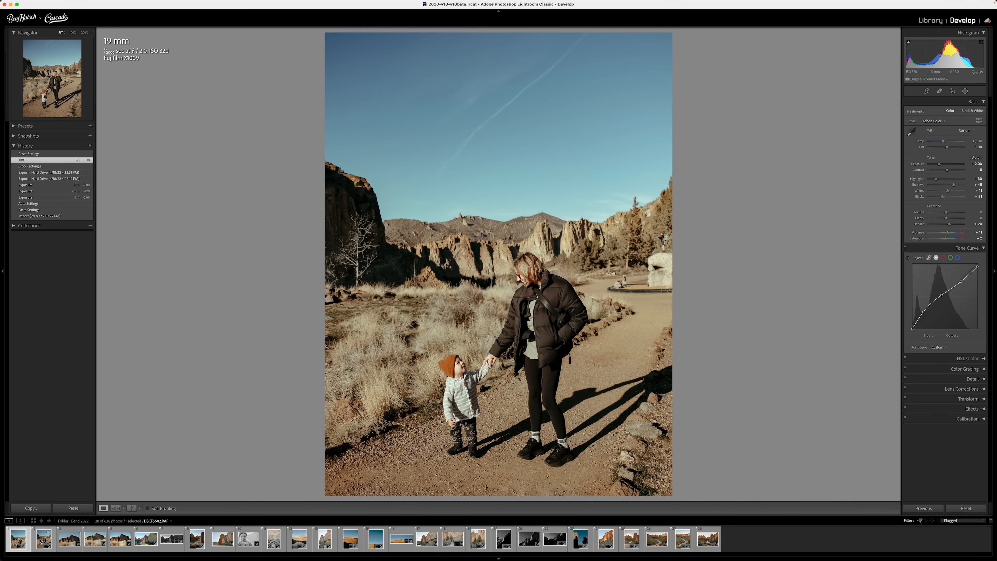
# Compare the photo's original and edited versions in a split before/after view and switch the workspace to full screen.
pyautogui.hotkey('shift', 'y')
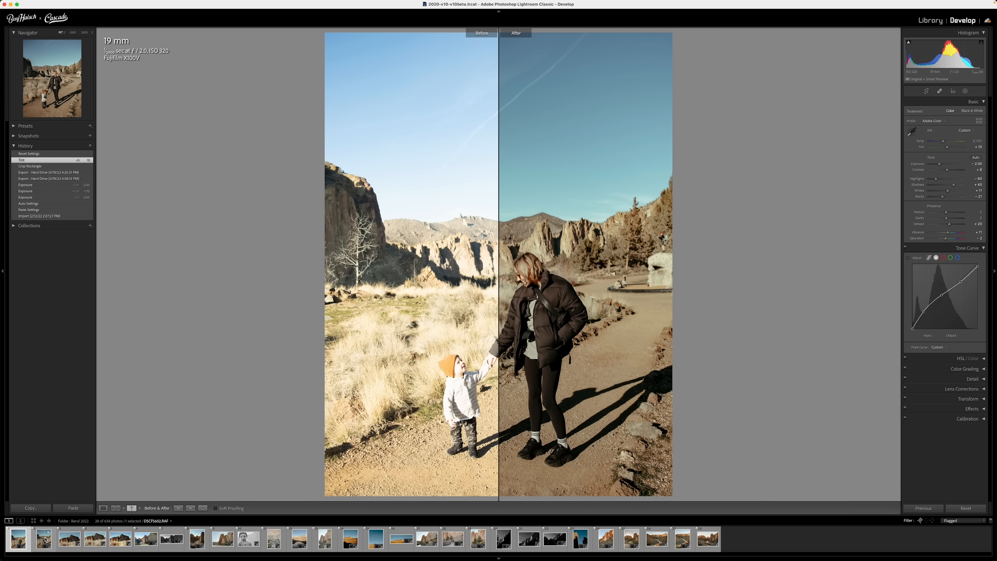
pyautogui.hotkey('shift', 'y')
pyautogui.hotkey('shift', 'y')
pyautogui.hotkey('shift', 'y')
pyautogui.hotkey('shift', 'f')
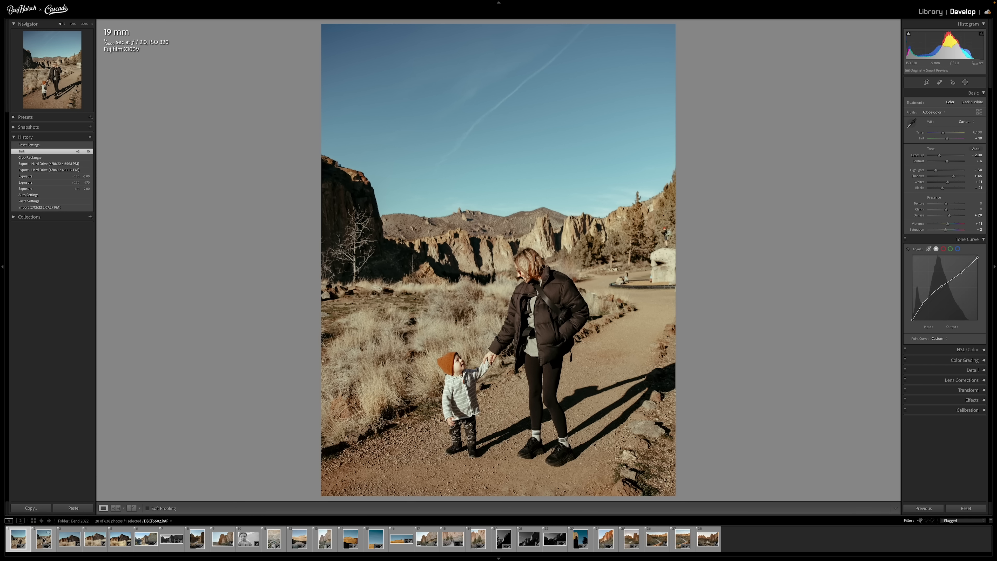
# Compare the first and second photos of the woman and child, ending on the second.
pyautogui.click(43, 540)
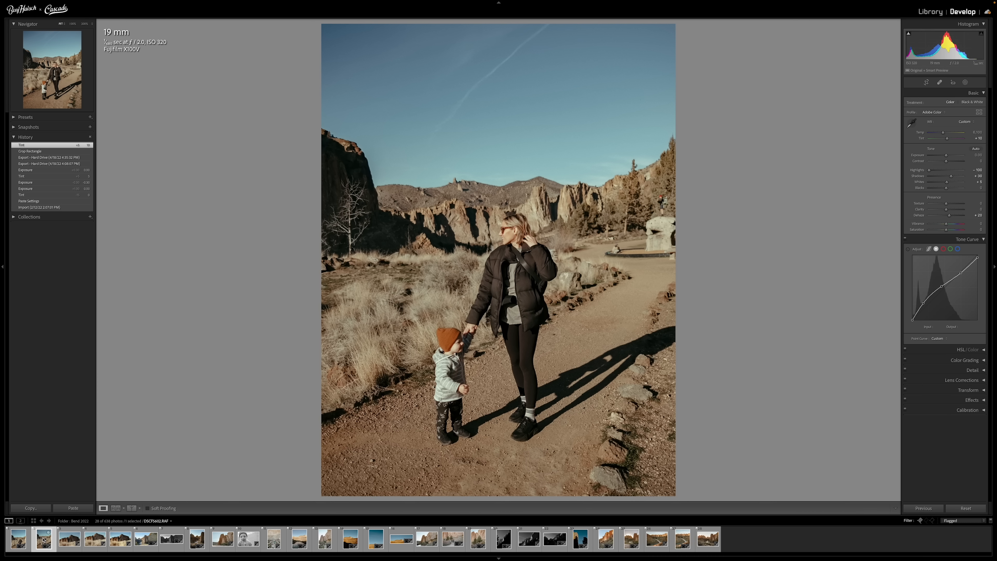
pyautogui.press('Left')
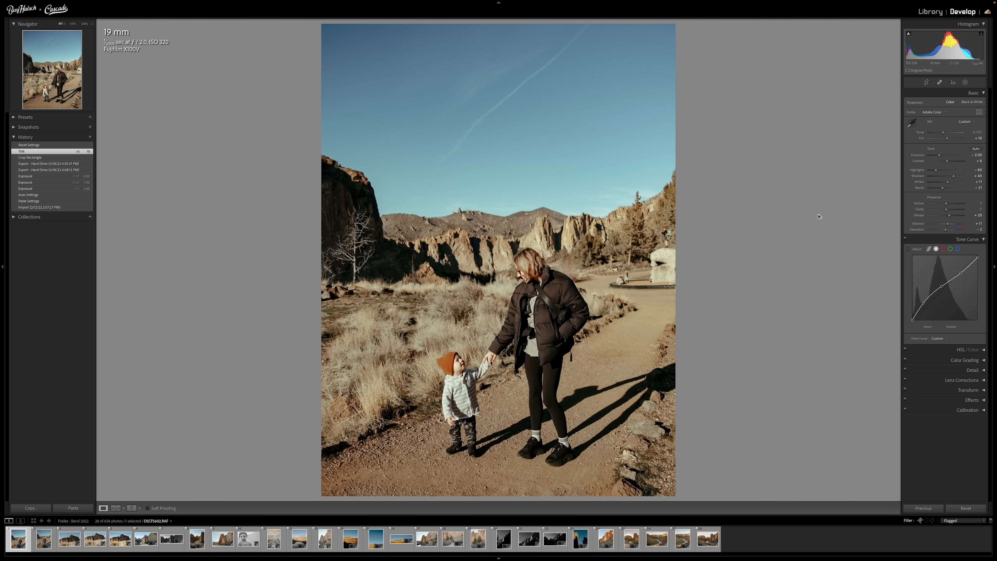
pyautogui.press('Right')
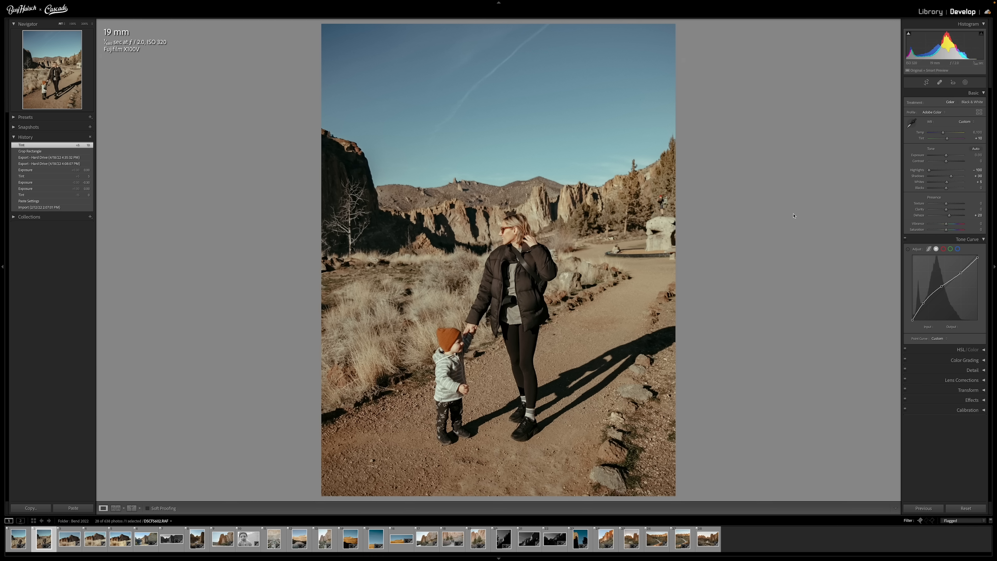
# Compare the second photo's original and edited versions repeatedly.
pyautogui.press('\\')
pyautogui.press('\\')
pyautogui.press('\\')
pyautogui.press('\\')
pyautogui.press('\\')
pyautogui.press('\\')
pyautogui.press('\\')
pyautogui.press('\\')
pyautogui.press('\\')
pyautogui.press('\\')
# Reset the second photo's develop settings and inspect the woman's jacket and the child up close for clipped shadows.
pyautogui.click(966, 508)
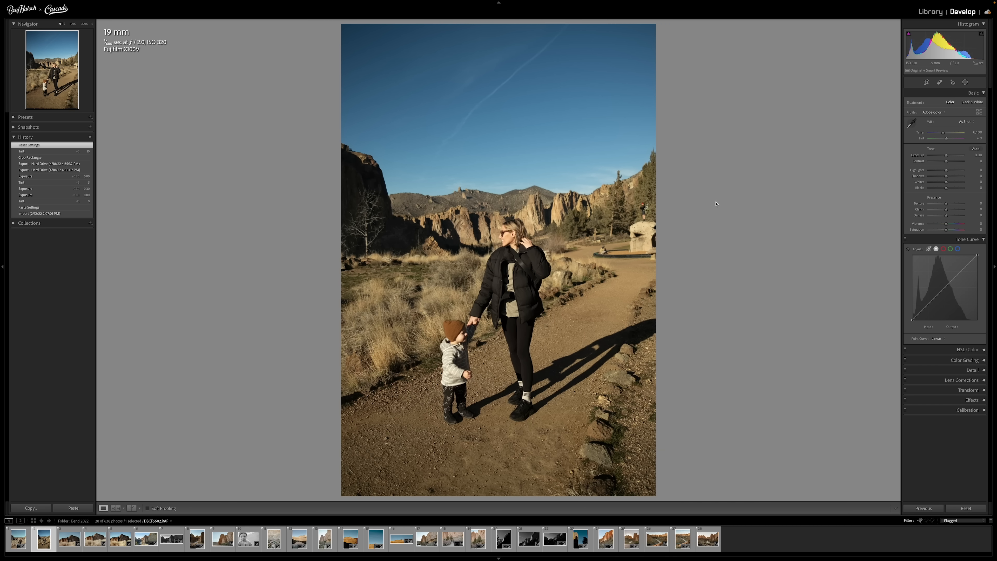
pyautogui.click(501, 290)
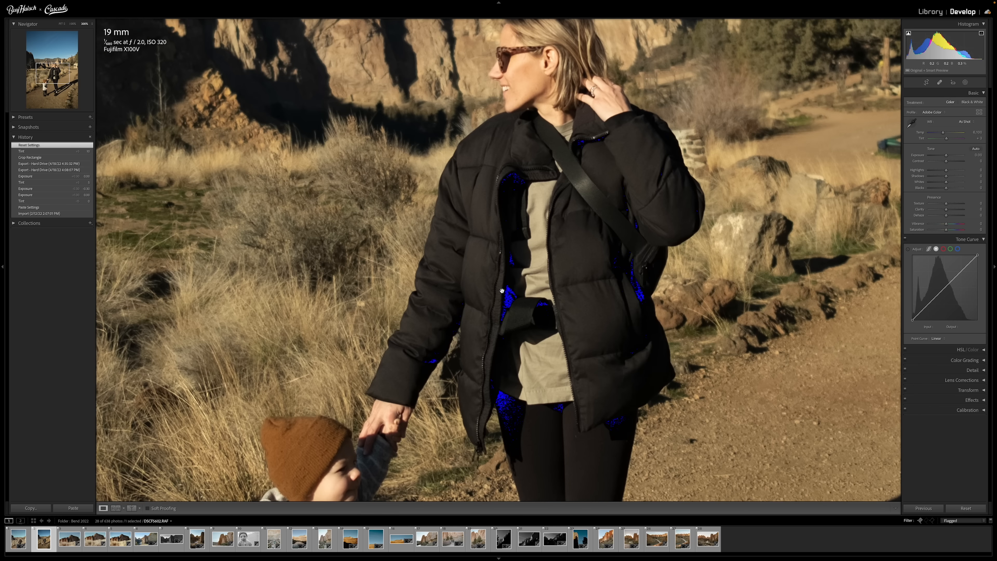
pyautogui.moveTo(543, 344); pyautogui.dragTo(425, 136)
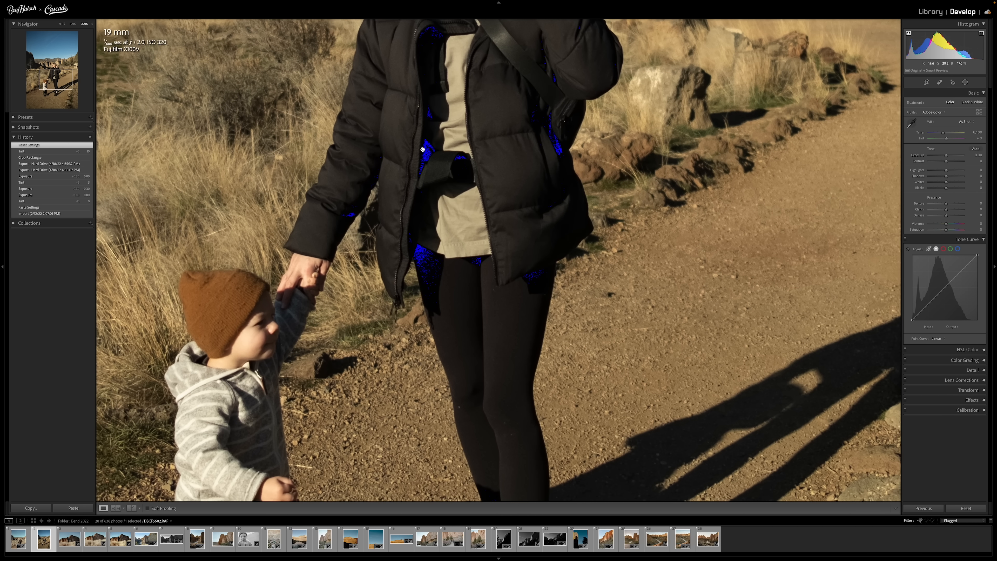
pyautogui.click(374, 207)
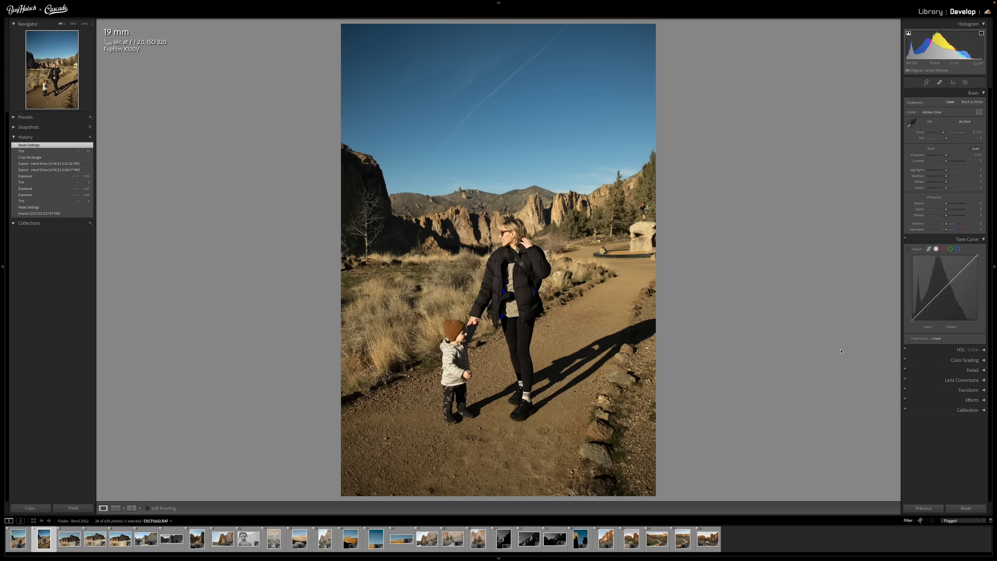
# Open the third photo of the rock formation, expand the Cascade preset group, and turn off the clipping warnings.
pyautogui.press('Right')
pyautogui.click(25, 117)
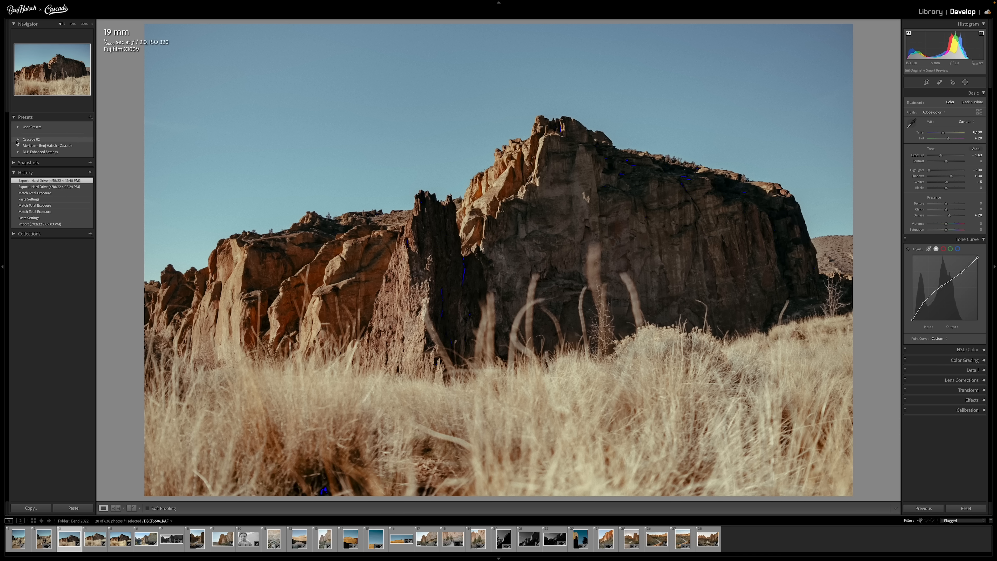
pyautogui.click(17, 140)
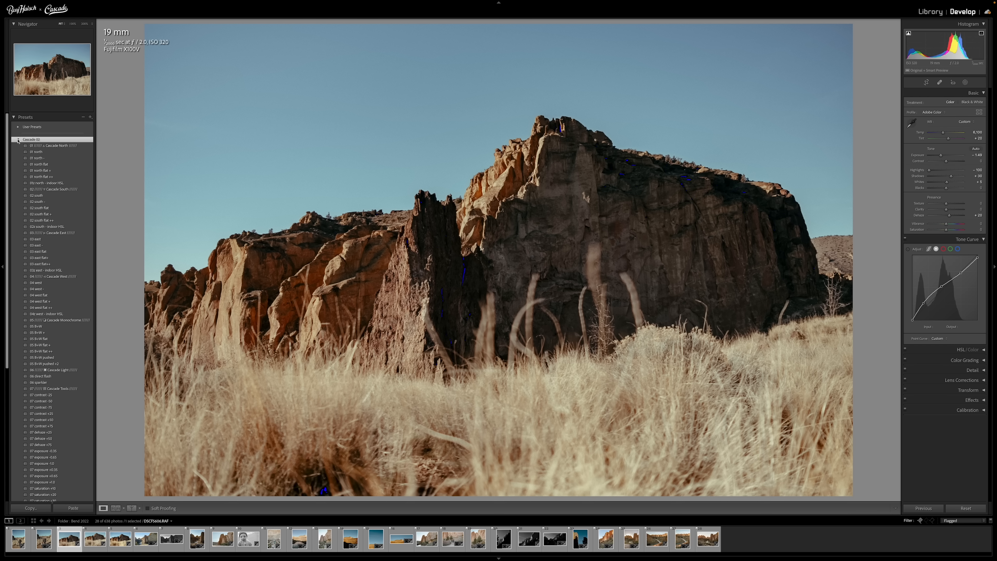
pyautogui.scroll(-1, 18, 141)
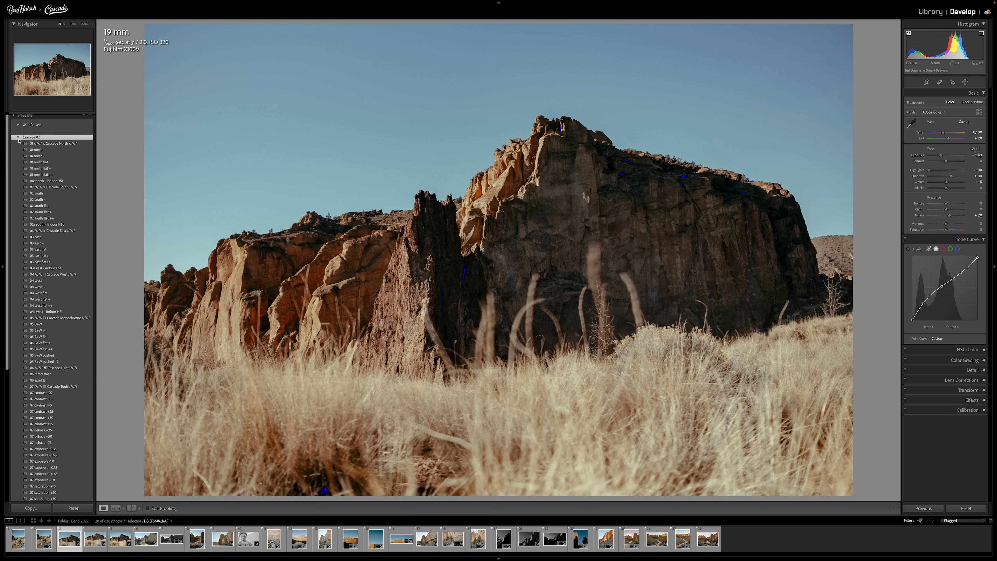
pyautogui.scroll(1, 18, 141)
pyautogui.press('j')
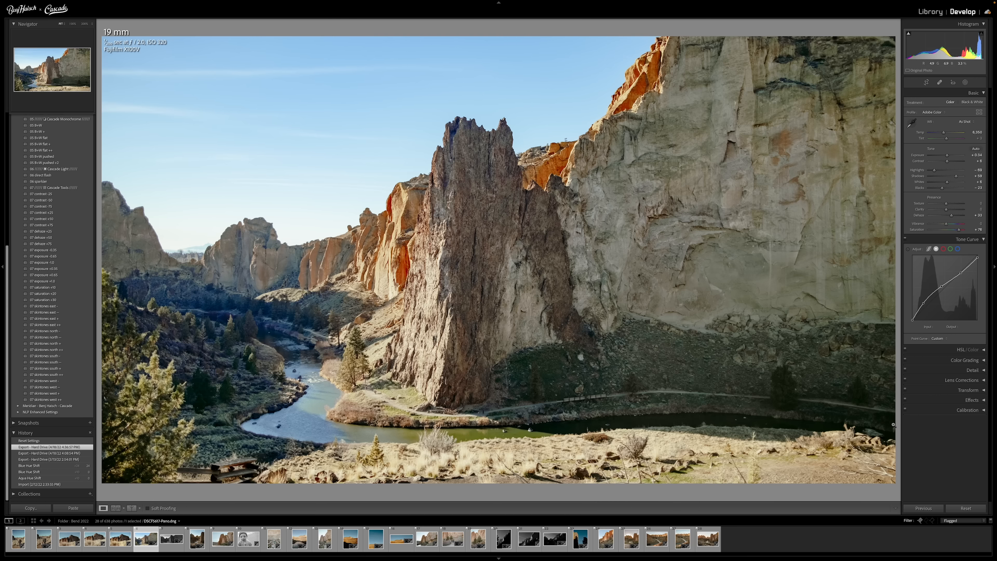
# Try constraining the river canyon panorama's crop to the image and resetting the crop, then restore the previous crop.
pyautogui.press('r')
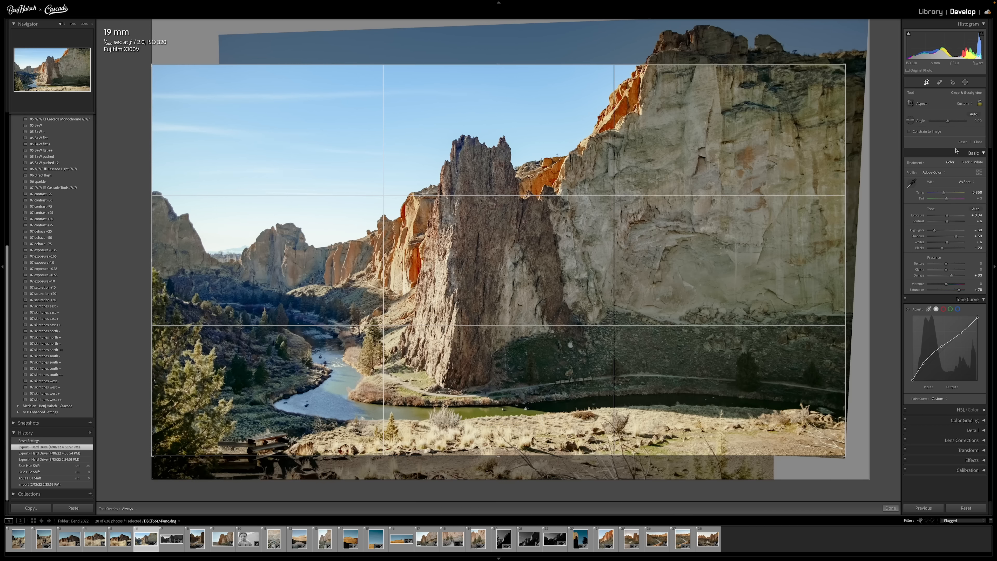
pyautogui.click(926, 132)
pyautogui.click(926, 132)
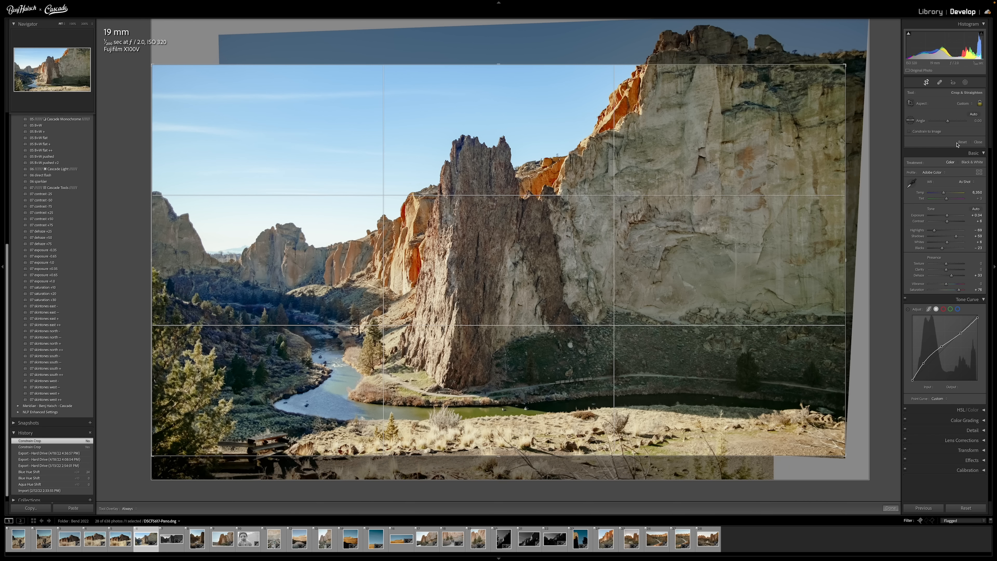
pyautogui.click(961, 143)
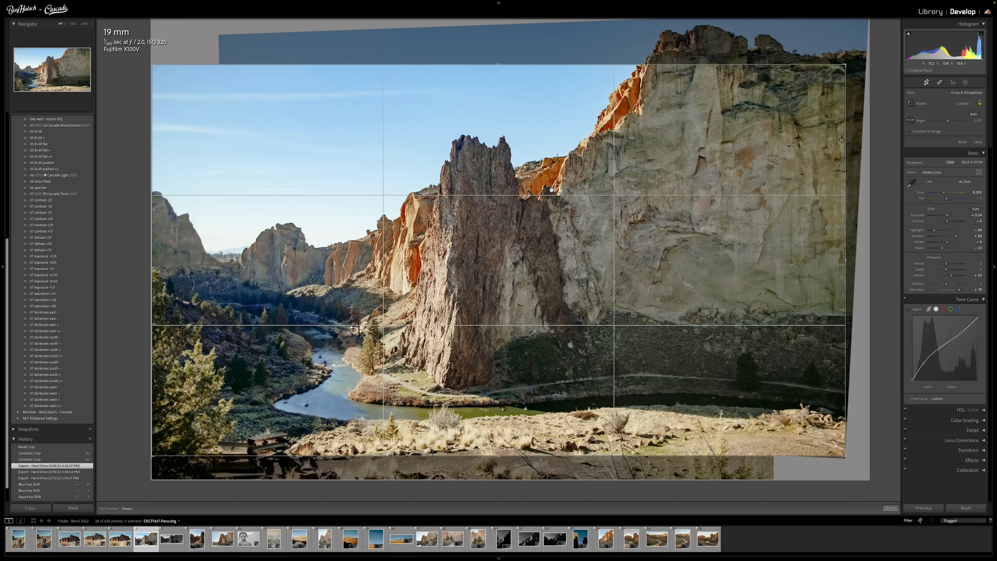
pyautogui.press('r')
pyautogui.press('r')
pyautogui.press('r')
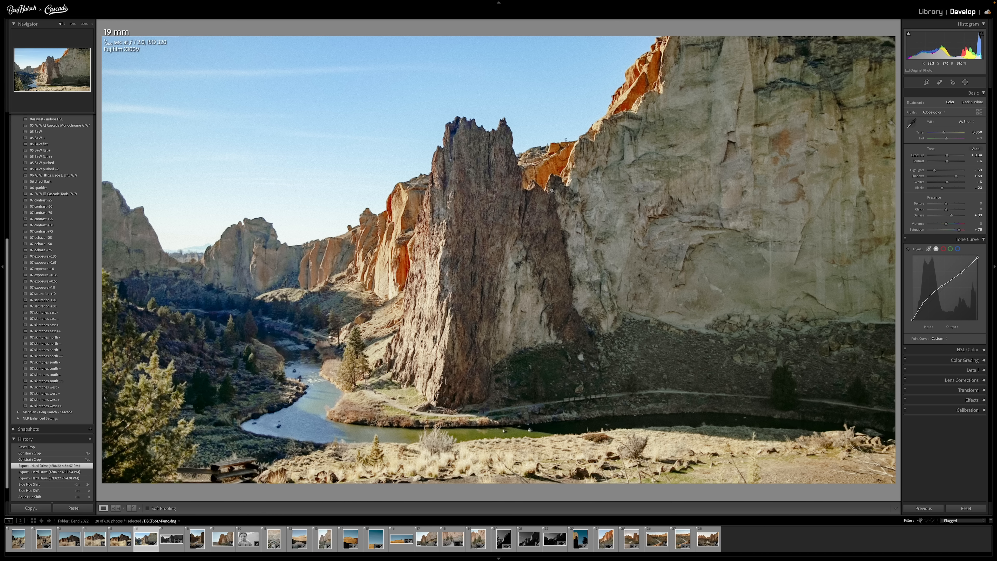
# Preview a perspective panorama merge of the third and fifth filmstrip photos of the grassy rock formation, then cancel it.
pyautogui.click(120, 538)
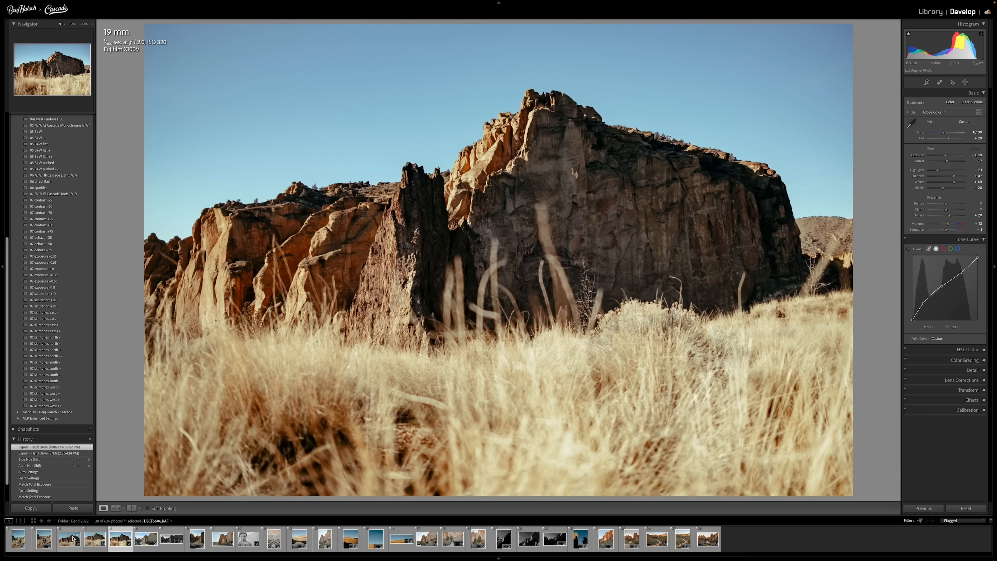
pyautogui.click(73, 538)
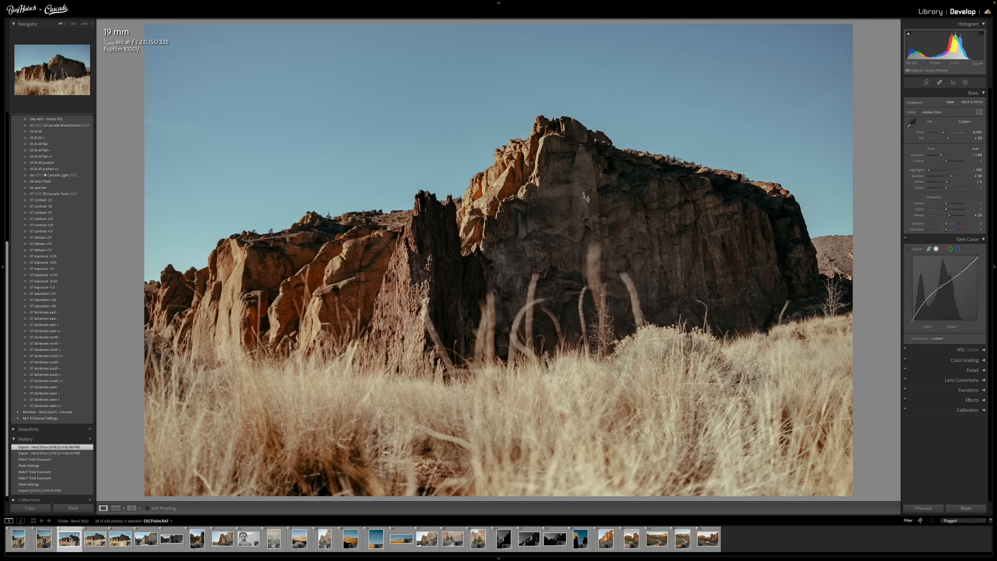
pyautogui.keyDown('ctrl'); pyautogui.click(120, 540); pyautogui.keyUp('ctrl')
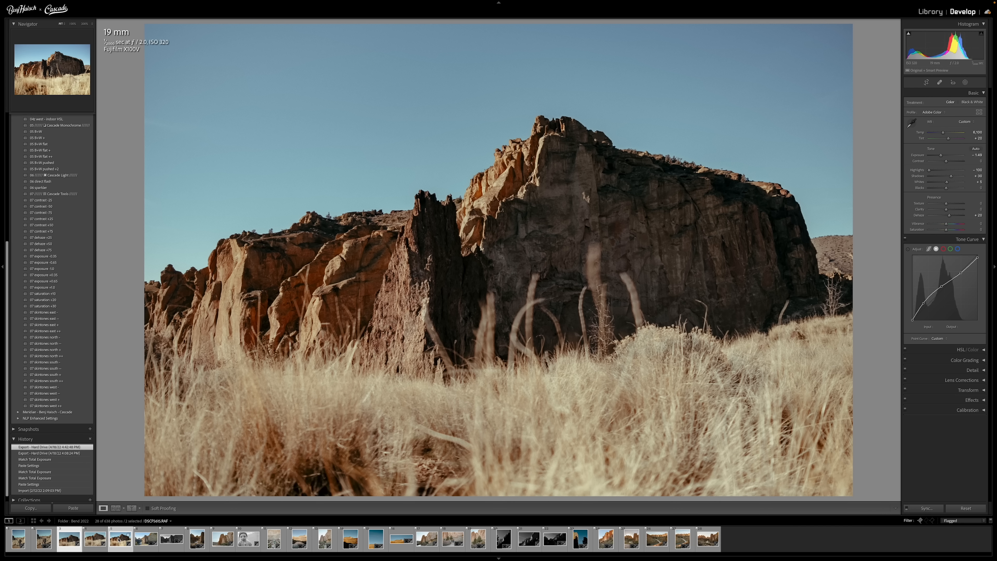
pyautogui.hotkey('ctrl', 'm')
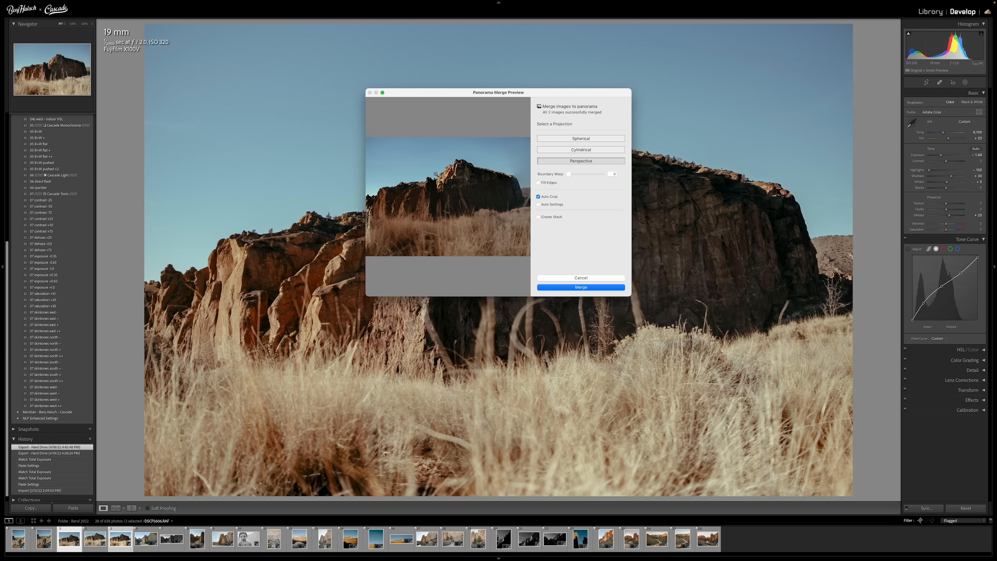
pyautogui.click(569, 278)
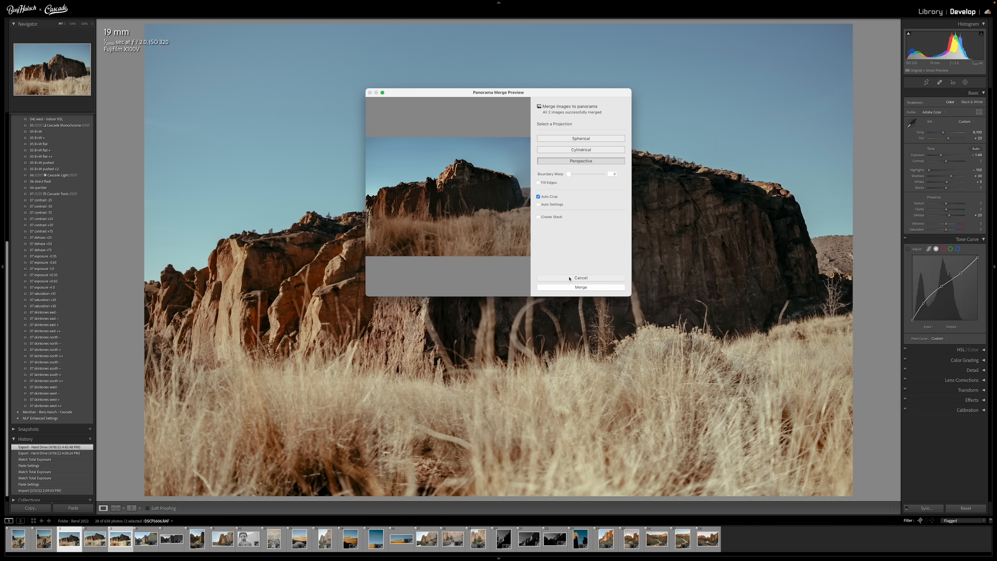
# Open the color canyon panorama, then the black-and-white one, and examine the latter's cliffs and river up close.
pyautogui.click(146, 539)
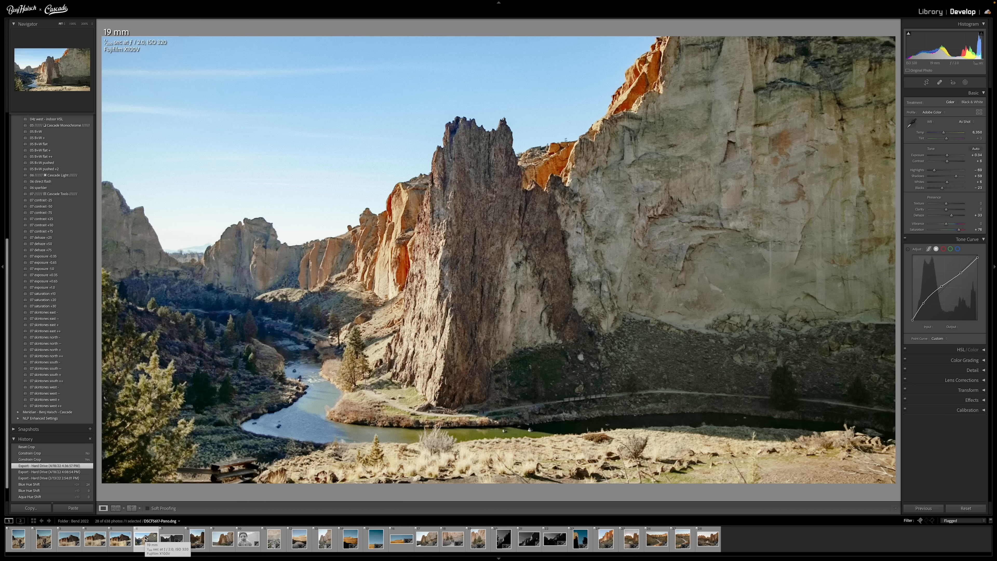
pyautogui.click(172, 539)
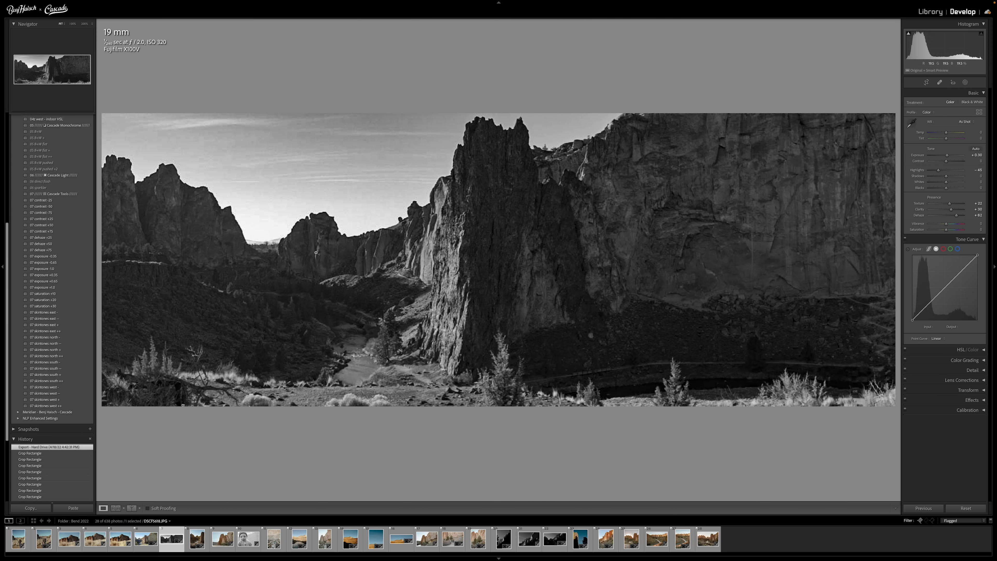
pyautogui.click(307, 218)
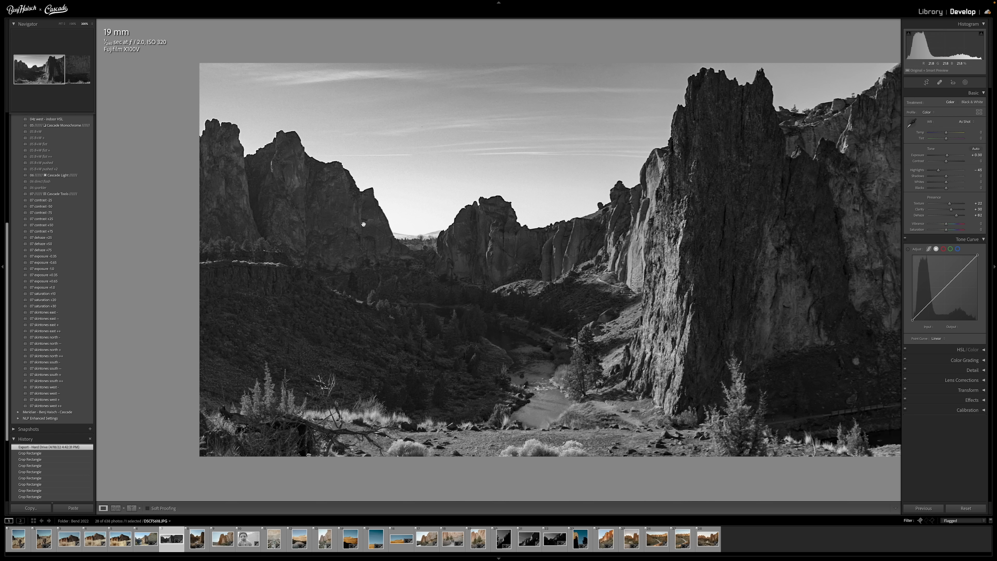
pyautogui.moveTo(643, 226); pyautogui.dragTo(384, 230)
pyautogui.moveTo(701, 234); pyautogui.dragTo(794, 229)
pyautogui.moveTo(441, 230); pyautogui.dragTo(498, 229)
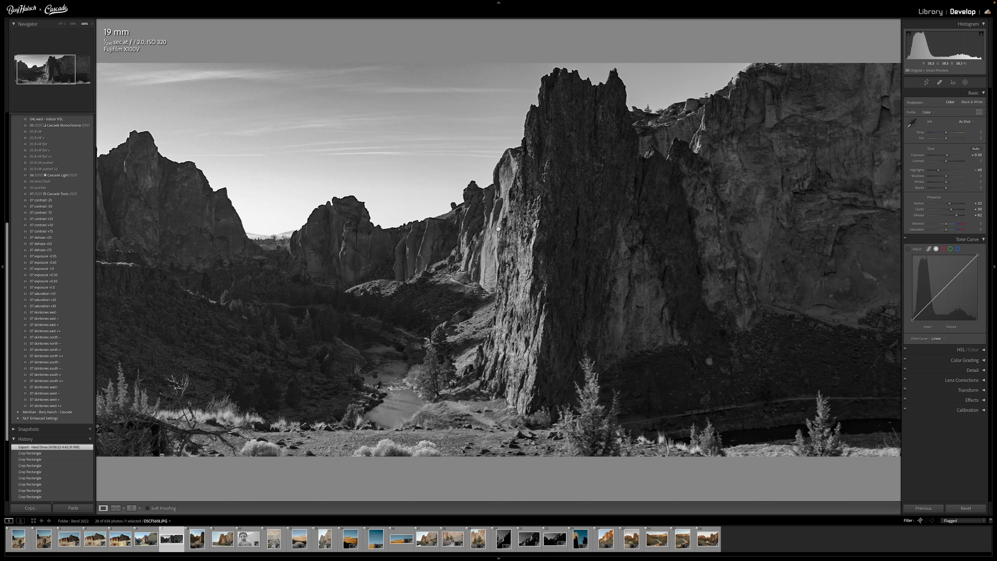
pyautogui.click(709, 262)
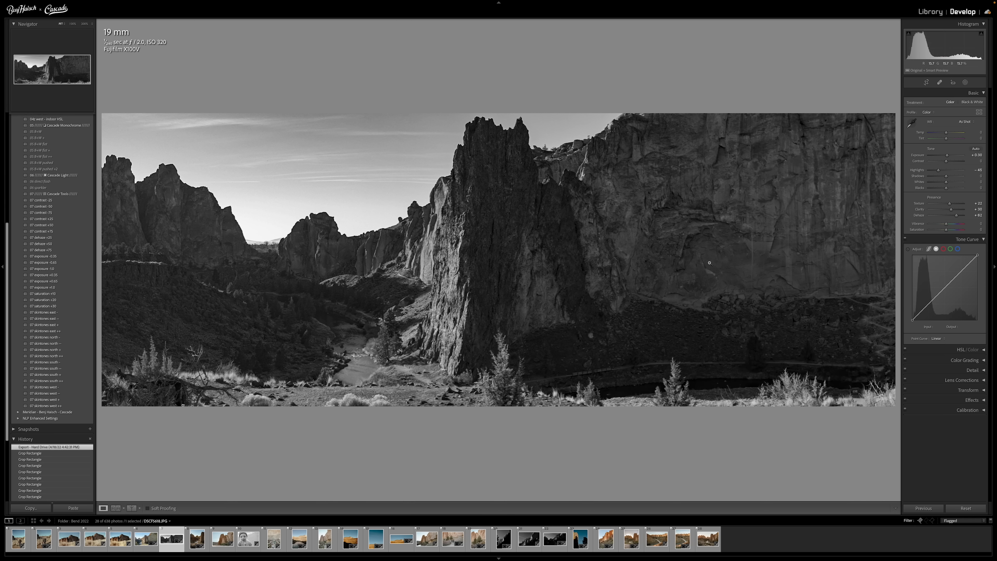
# Reset the black-and-white panorama's crop and inspect the people along the path at its far end up close.
pyautogui.press('r')
pyautogui.click(961, 143)
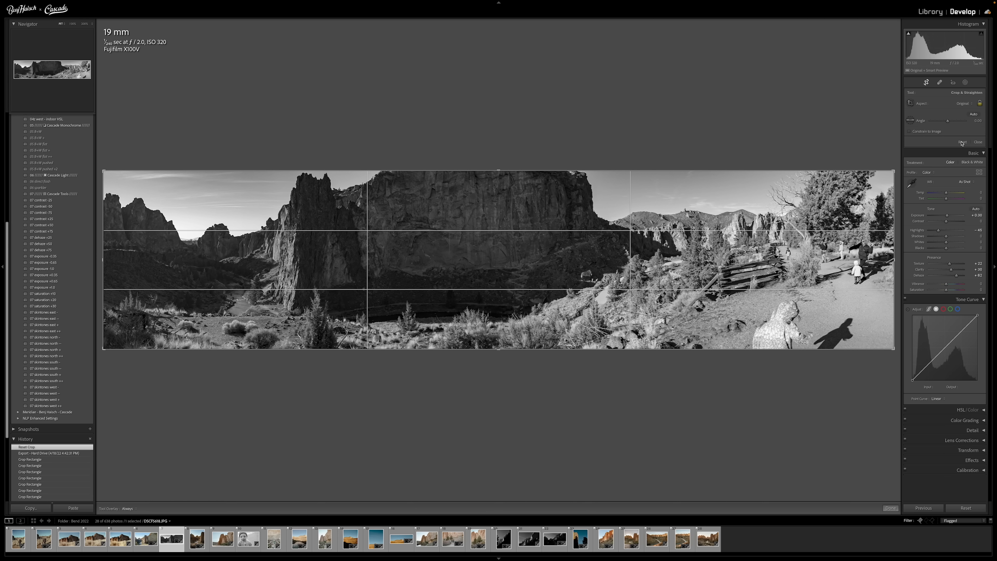
pyautogui.press('r')
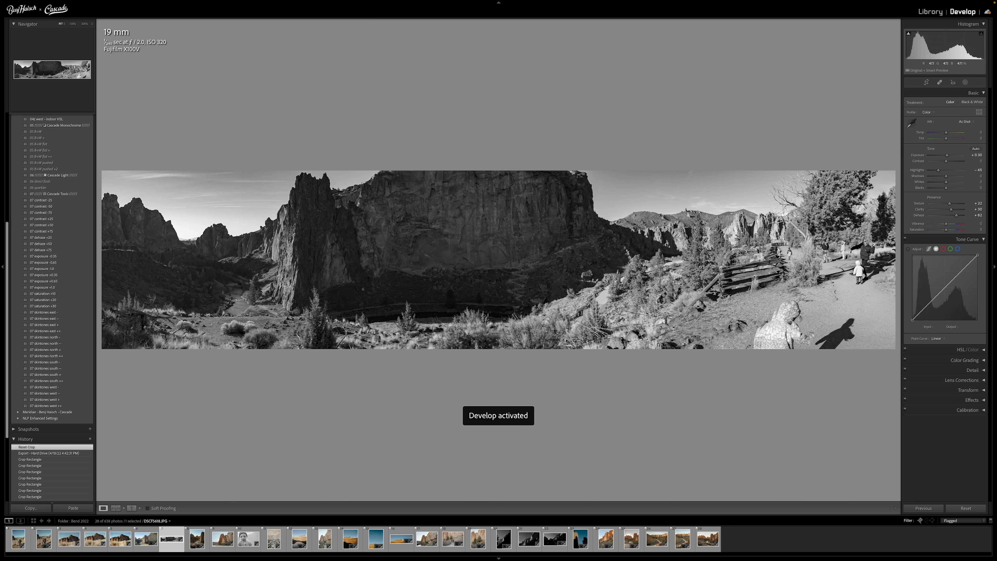
pyautogui.click(776, 318)
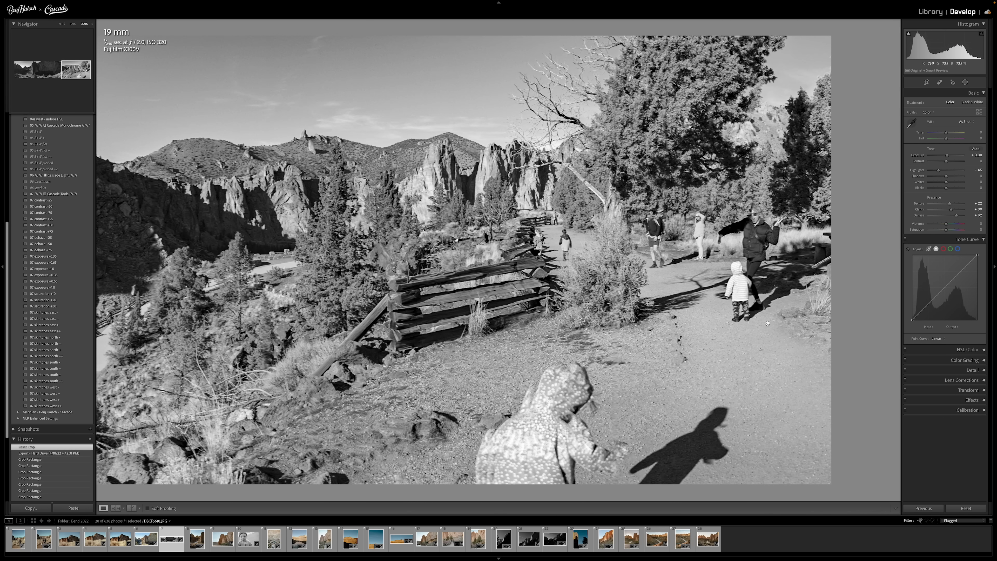
pyautogui.click(767, 324)
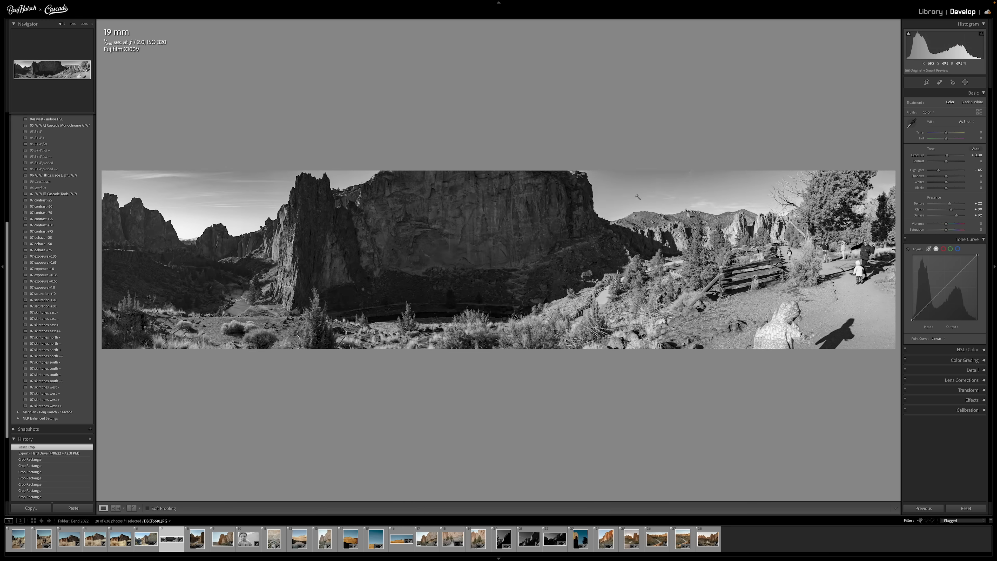
# Unlock the crop's aspect ratio and trim the black-and-white panorama down to the canyon and central cliffs.
pyautogui.press('r')
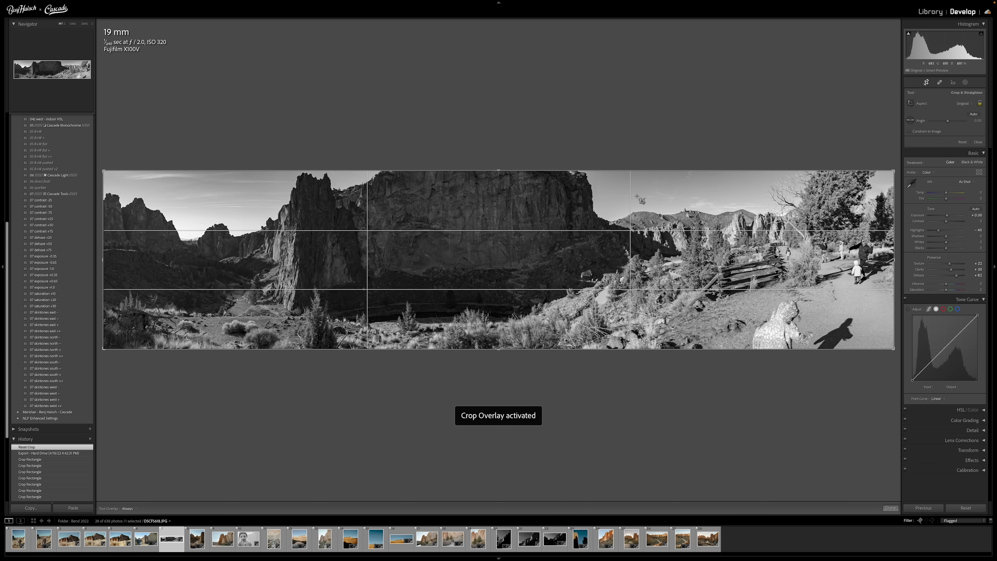
pyautogui.moveTo(892, 255)
pyautogui.mouseDown()
pyautogui.moveTo(821, 260)
pyautogui.moveTo(901, 262)
pyautogui.mouseUp()
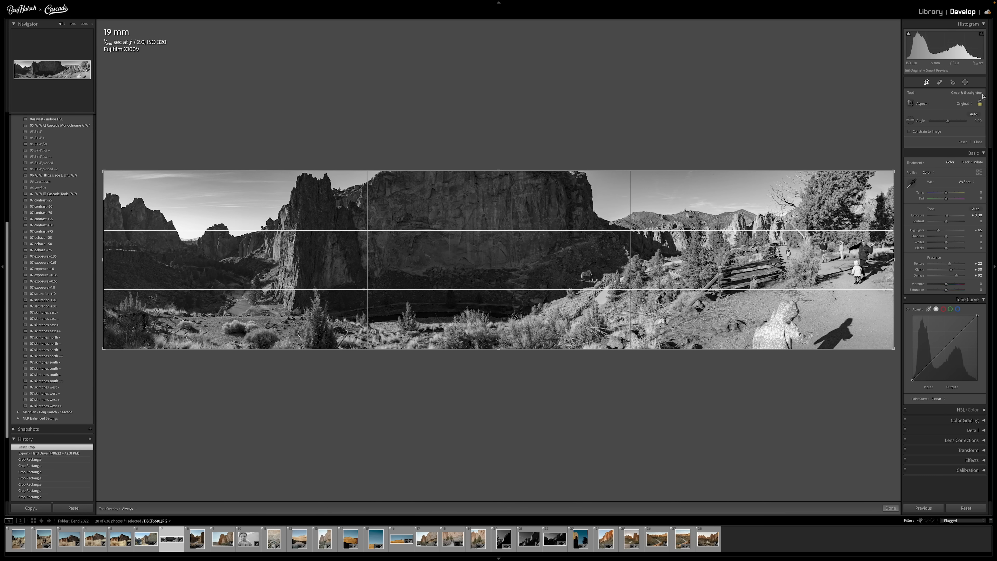
pyautogui.click(980, 104)
pyautogui.moveTo(893, 261); pyautogui.dragTo(825, 268)
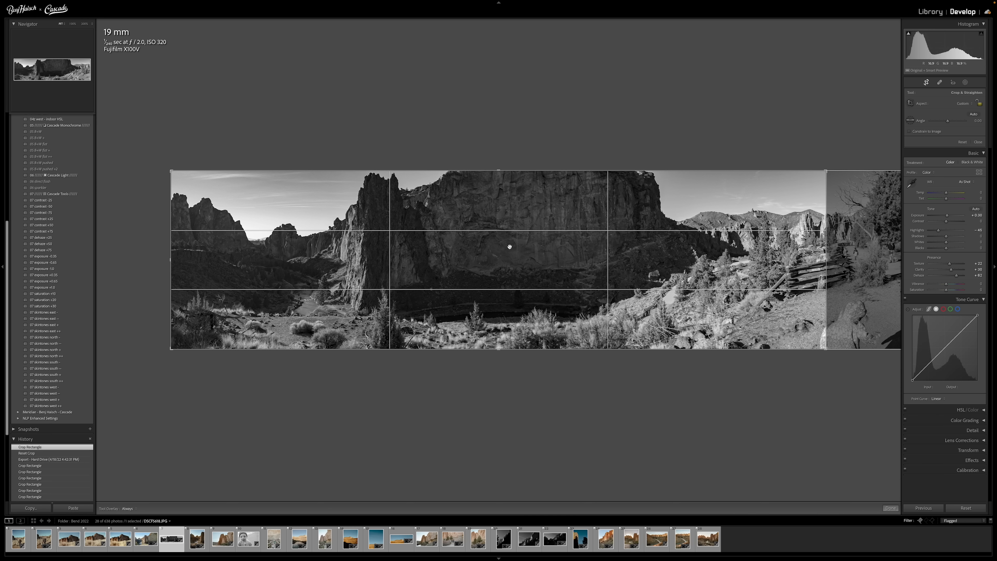
pyautogui.moveTo(826, 260); pyautogui.dragTo(709, 265)
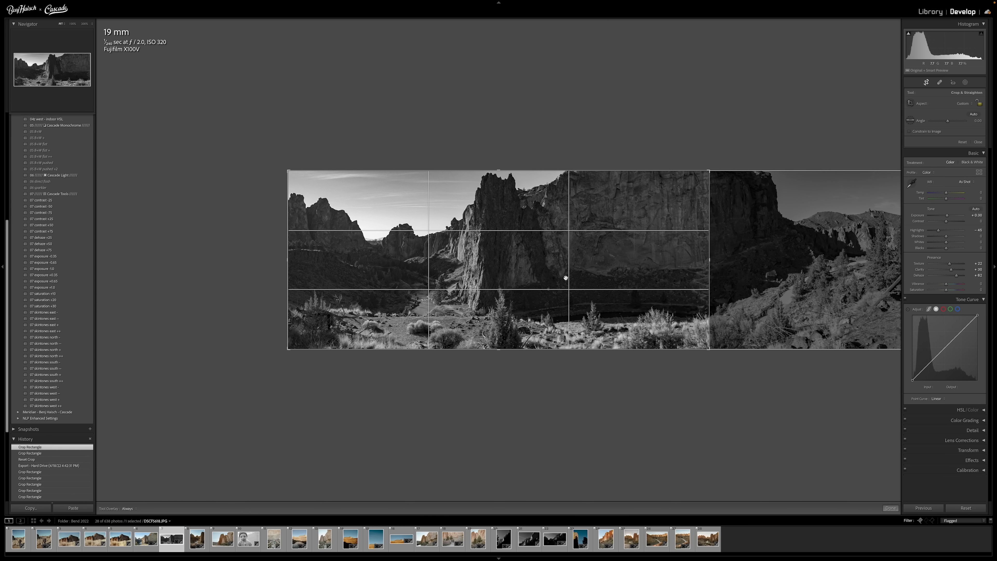
# Try the 6.5 x 2.4 crop aspect ratio on the black-and-white panorama and reposition the image, then change the ratio to 2.39 x 1.
pyautogui.click(966, 104)
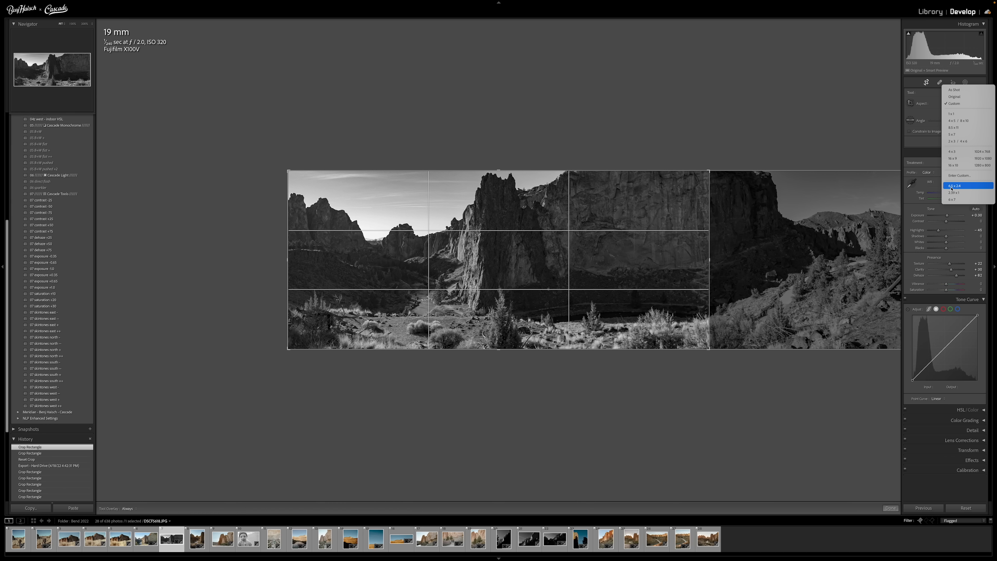
pyautogui.click(966, 187)
pyautogui.click(551, 210)
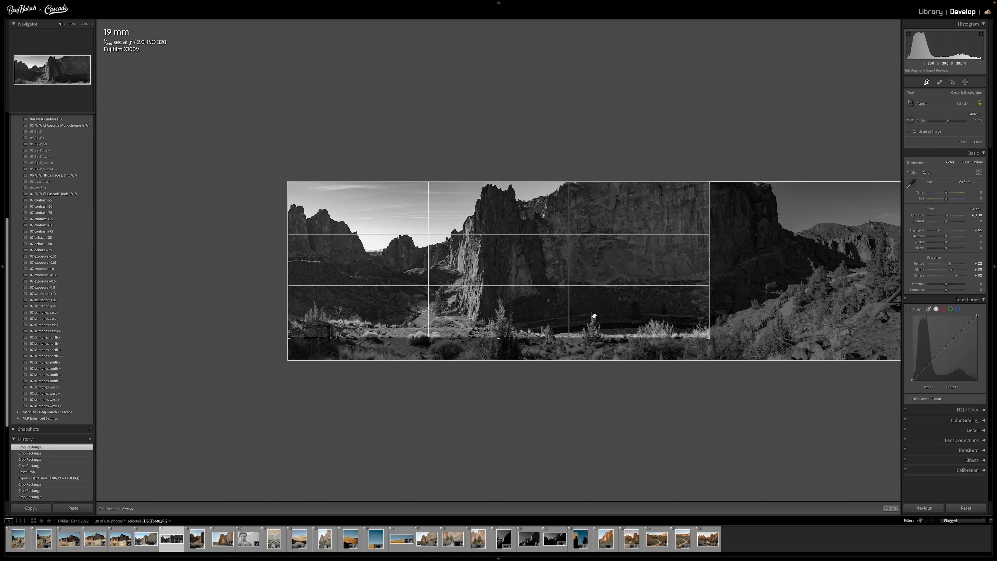
pyautogui.moveTo(594, 316); pyautogui.dragTo(649, 323)
pyautogui.click(540, 302)
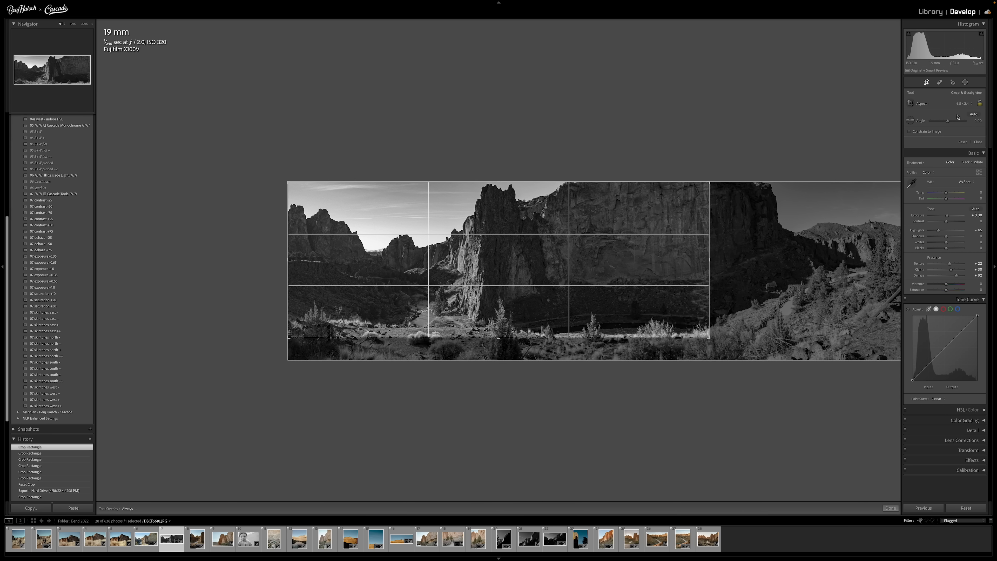
pyautogui.click(963, 103)
pyautogui.click(963, 109)
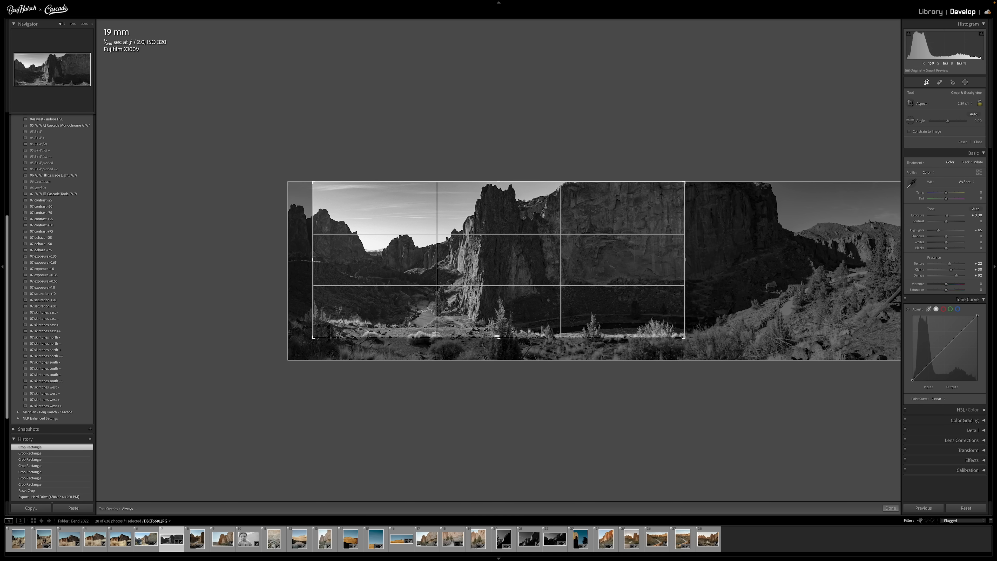
# Open the next photo, the vertical river canyon shot, and compare its original and edited versions repeatedly.
pyautogui.press('Right')
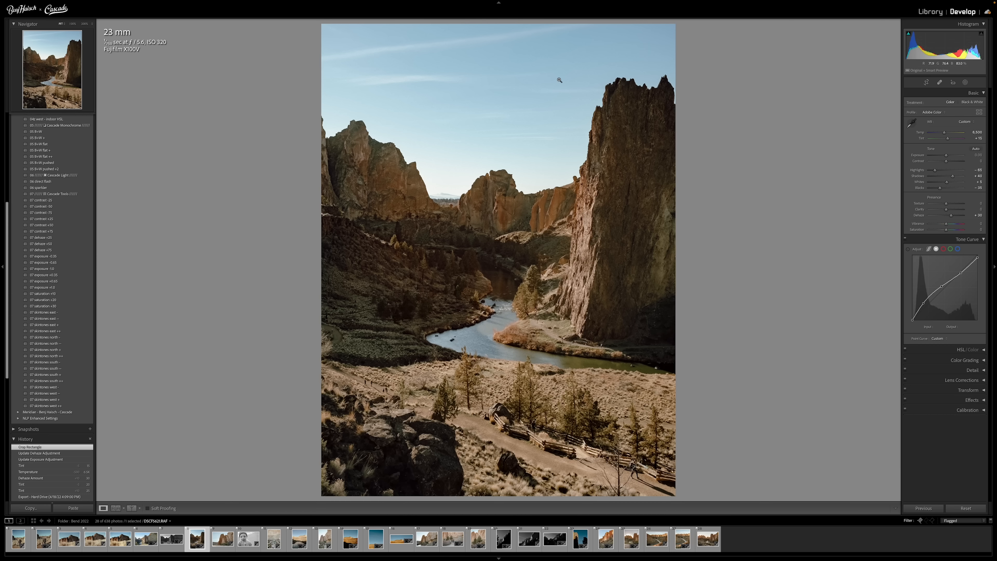
pyautogui.press('\\')
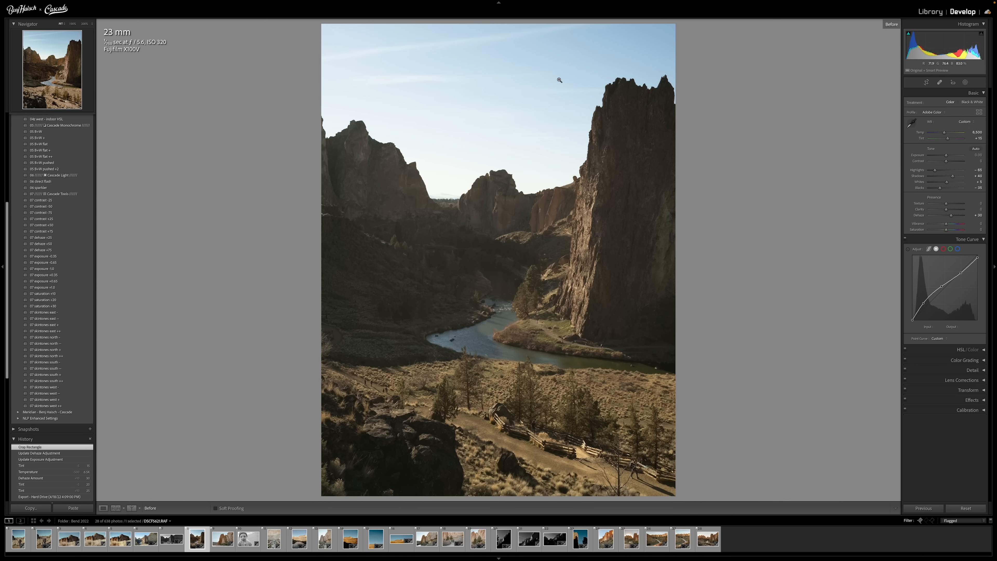
pyautogui.press('\\')
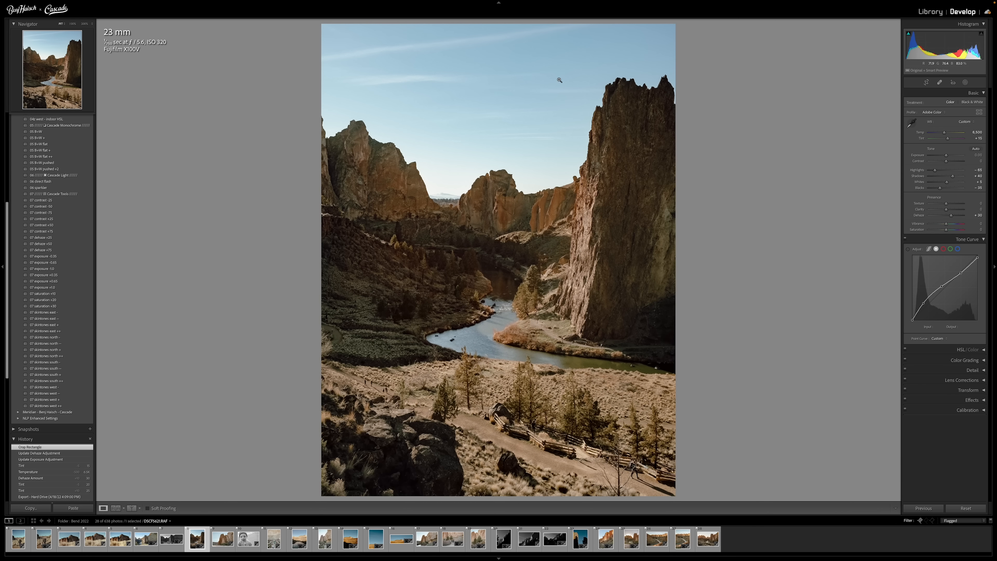
pyautogui.press('\\')
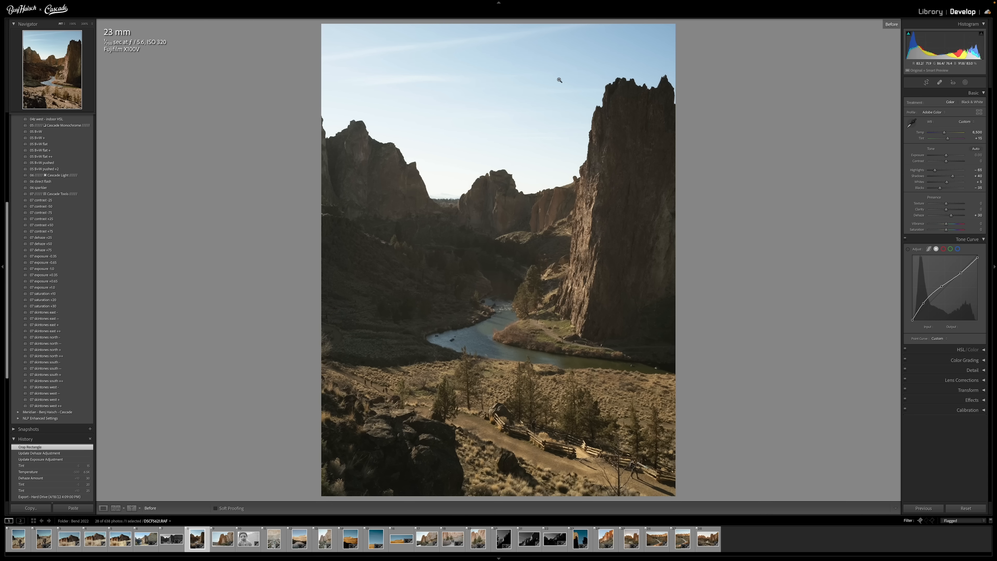
pyautogui.press('\\')
pyautogui.press('\\')
pyautogui.press('\\')
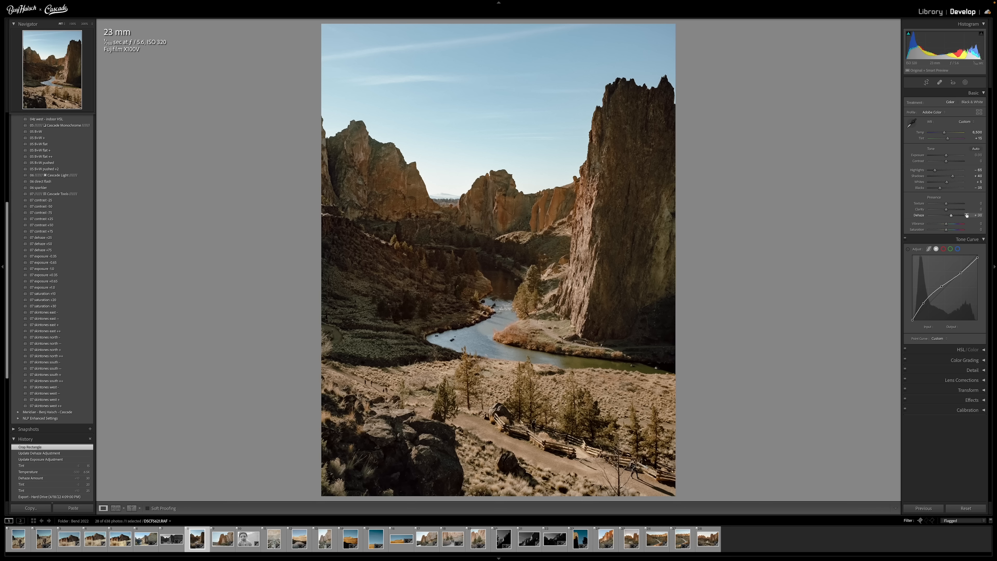
# Reset the vertical canyon photo's Dehaze to compare the effect, then set it to 30.
pyautogui.doubleClick(951, 216)
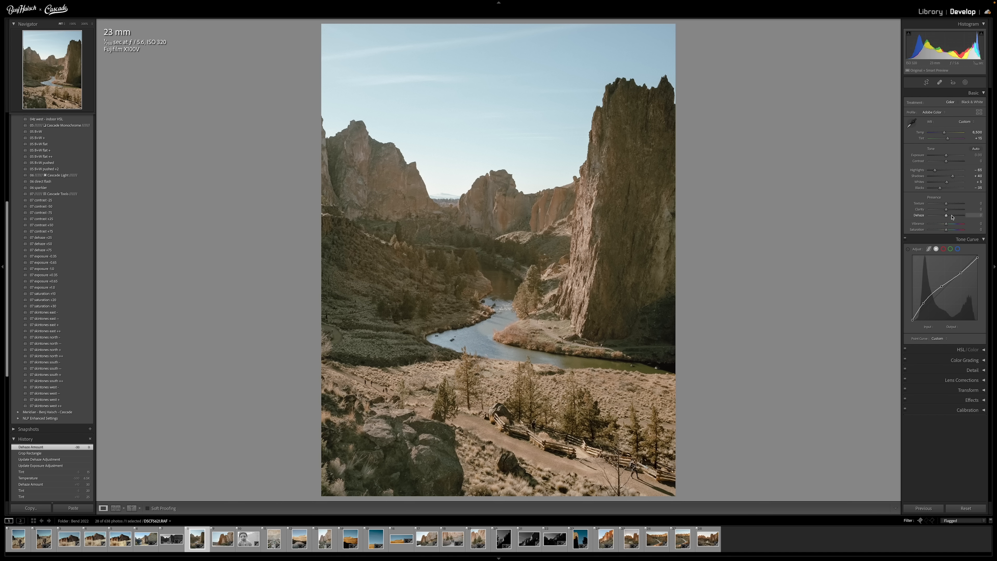
pyautogui.click(982, 216)
pyautogui.write('30')
pyautogui.press('Return')
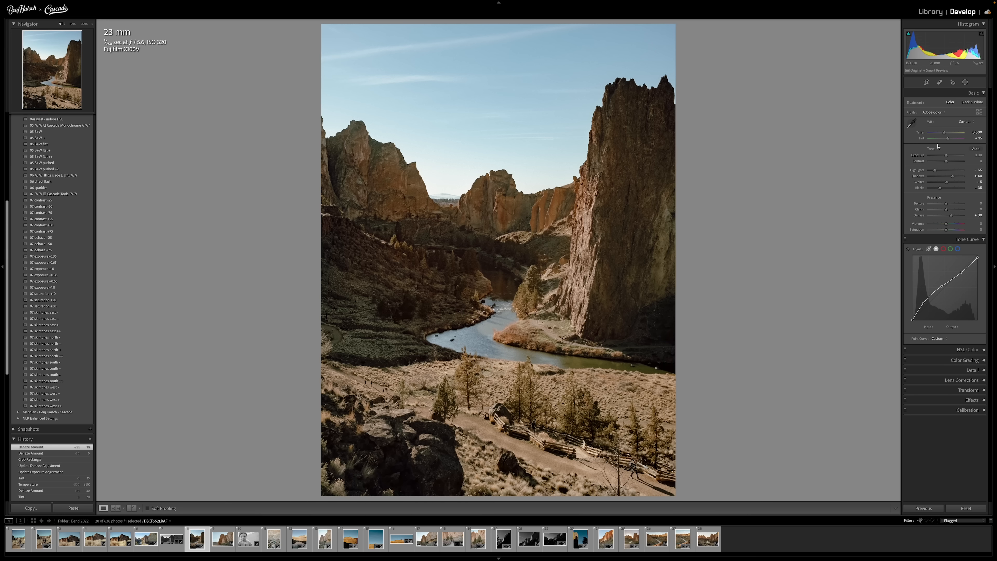
# Examine the areas and settings of Mask 1 and Mask 2 on the canyon photo, and toggle Mask 1's visibility to compare its effect.
pyautogui.click(967, 84)
pyautogui.moveTo(912, 116)
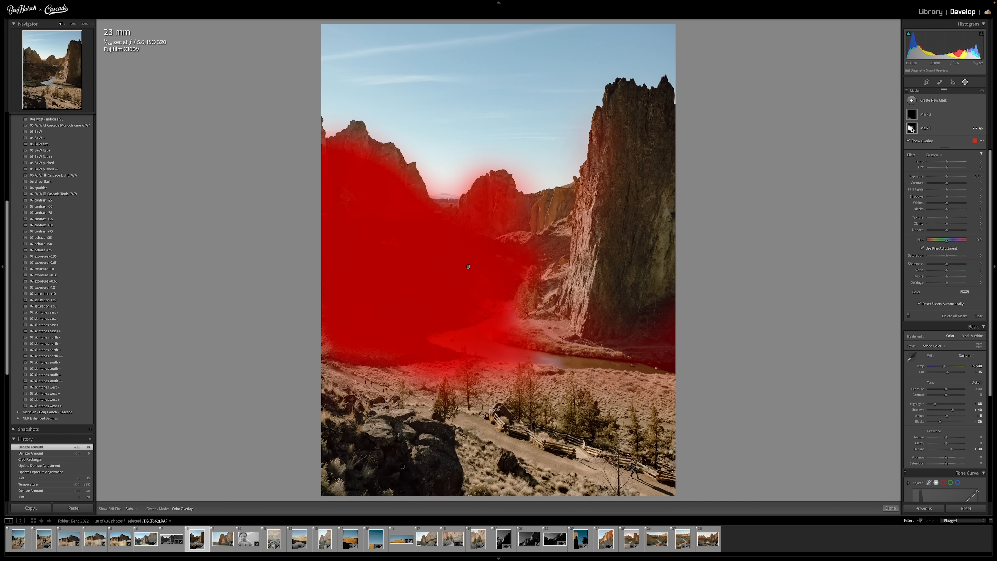
pyautogui.click(913, 116)
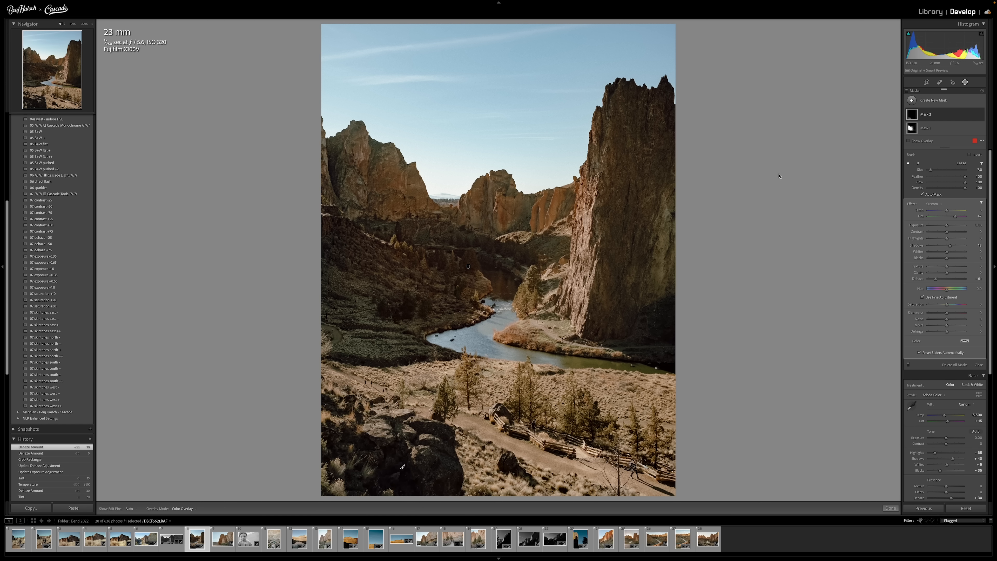
pyautogui.click(923, 129)
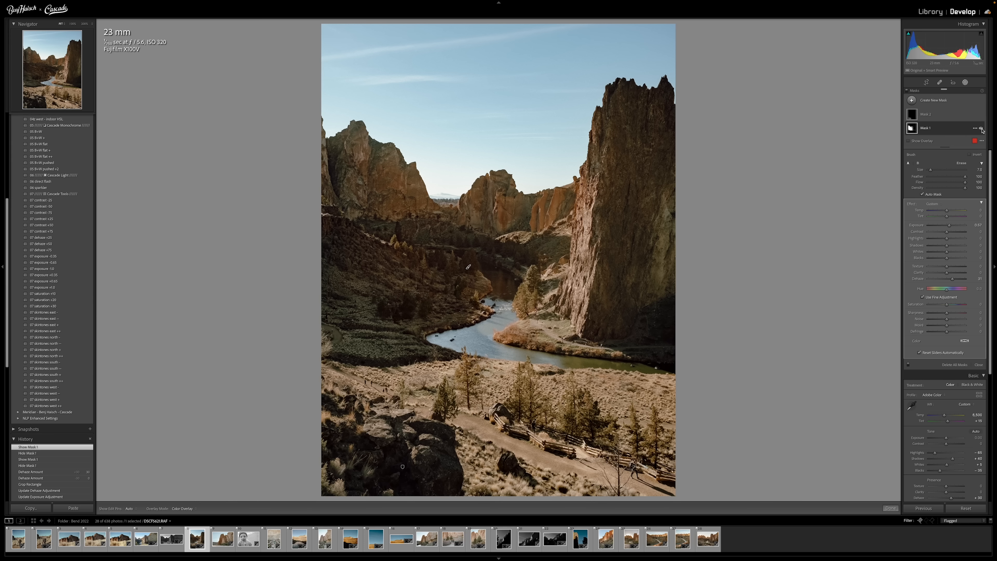
pyautogui.click(981, 129)
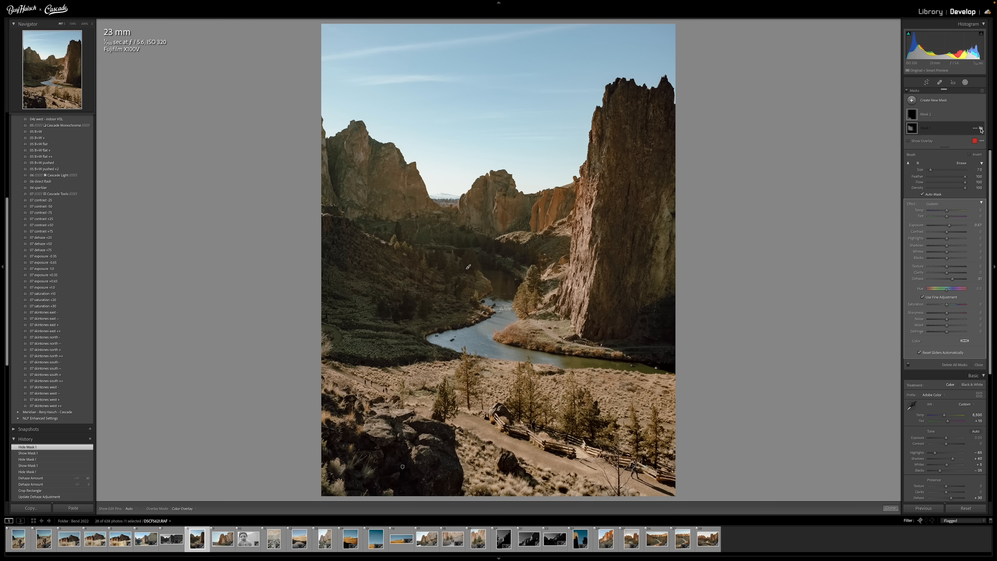
pyautogui.click(981, 129)
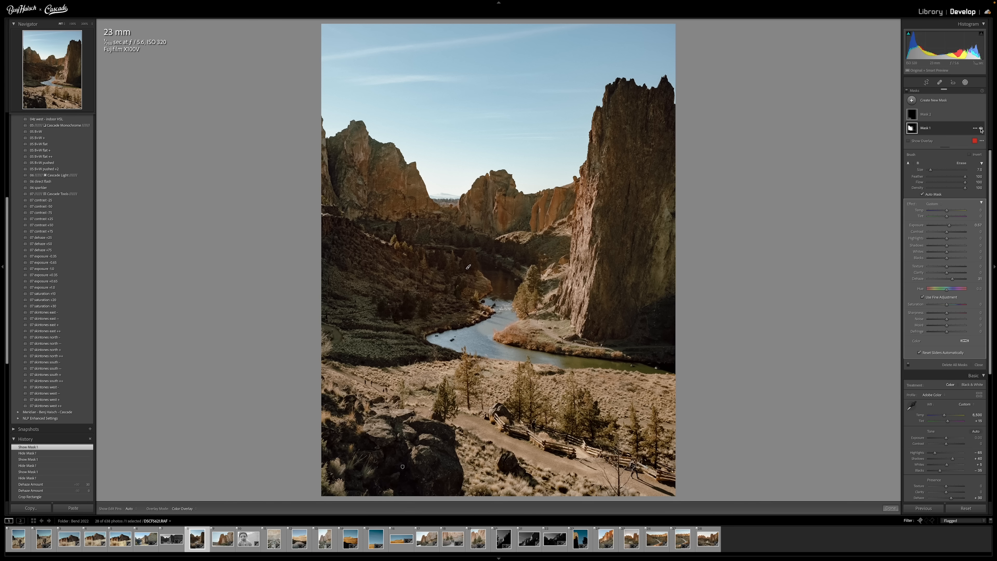
pyautogui.click(981, 129)
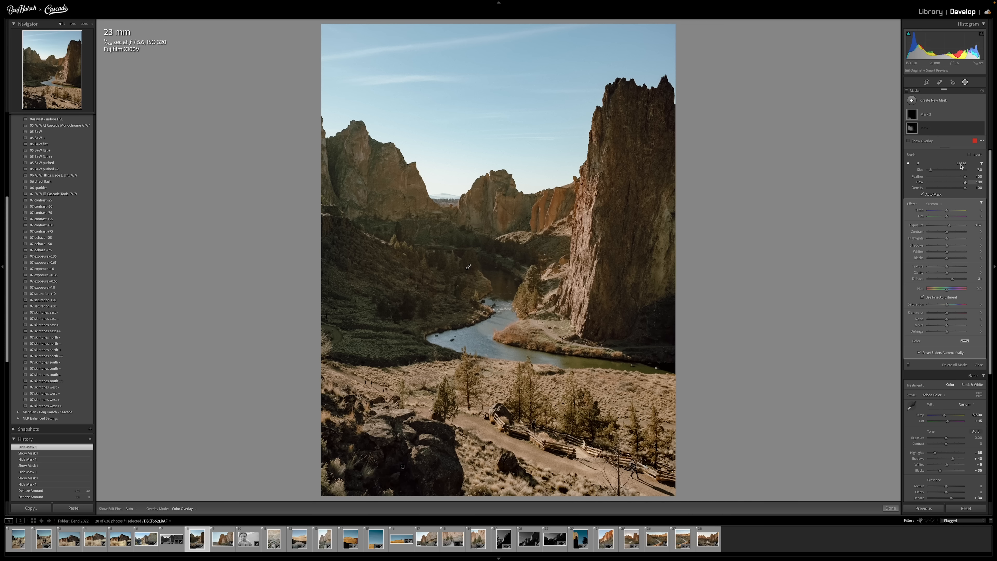
# Toggle the visibility of Mask 1 on the vertical canyon photo again to judge its effect.
pyautogui.click(981, 129)
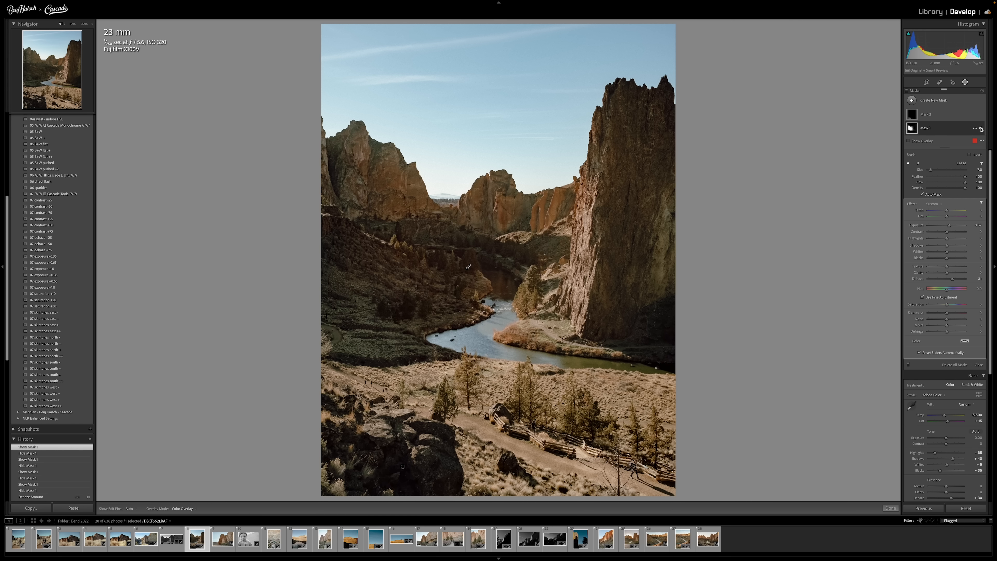
pyautogui.click(980, 128)
pyautogui.click(980, 129)
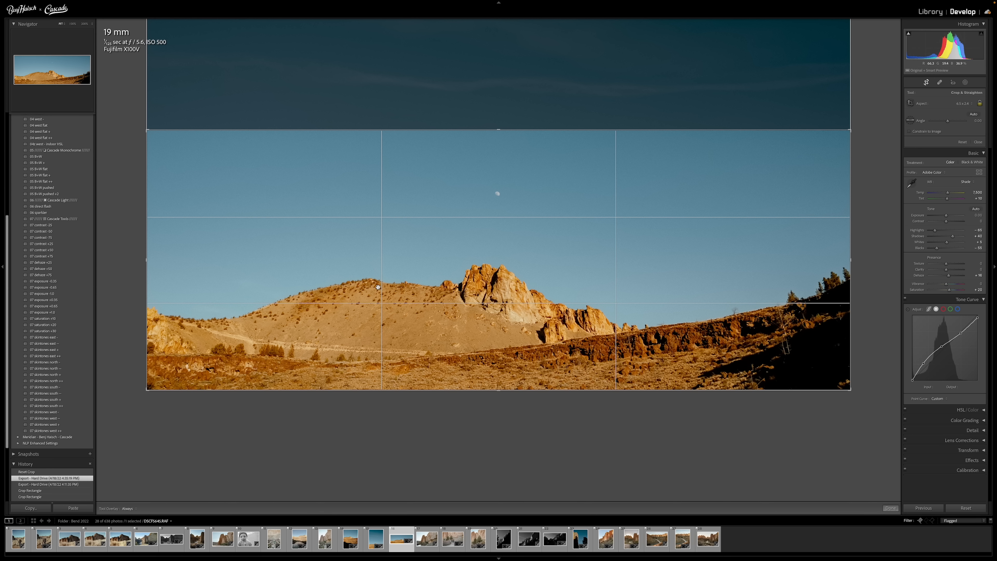
# Close the crop view of the desert hill photo with the moon and compare its original and edited versions repeatedly.
pyautogui.press('d')
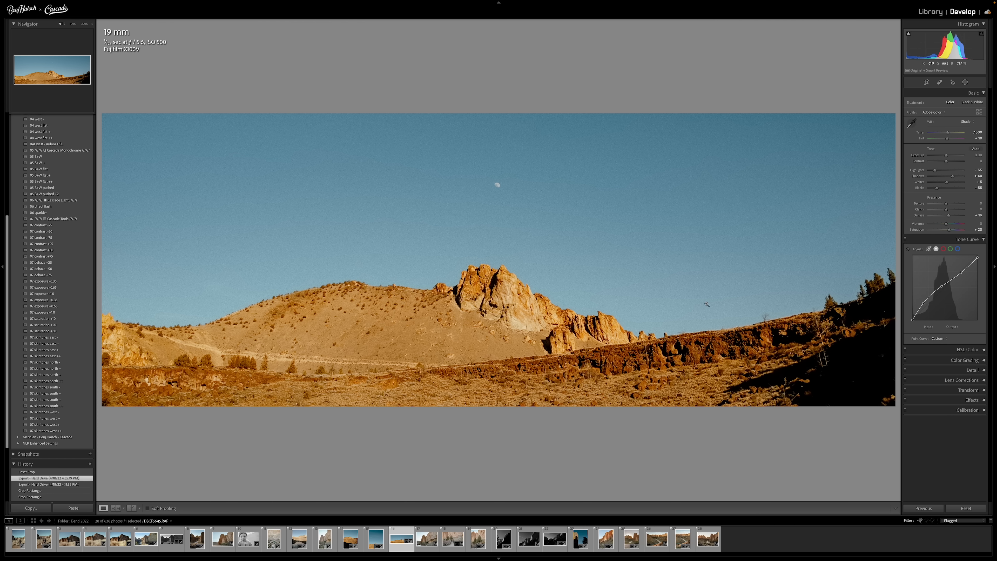
pyautogui.press('\\')
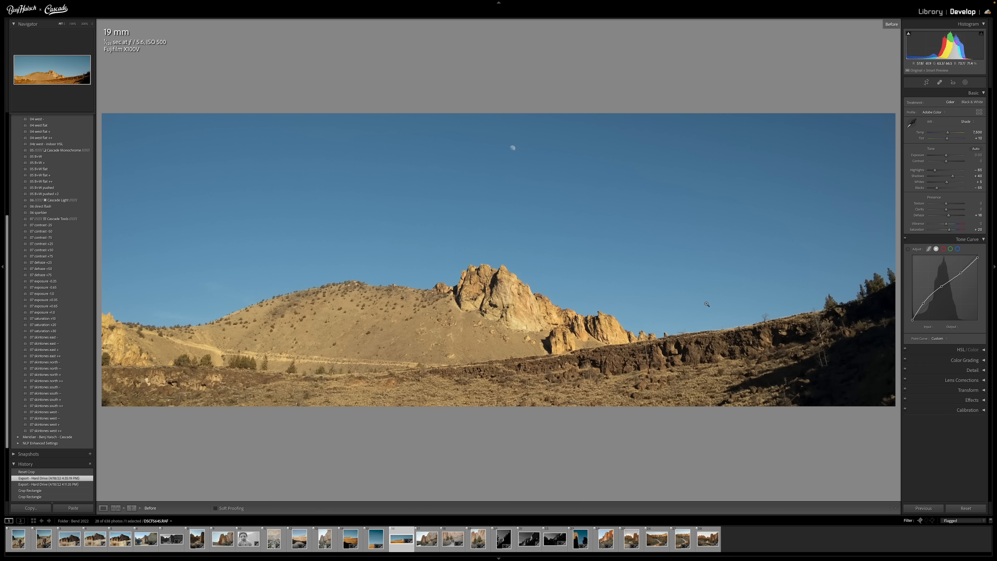
pyautogui.press('\\')
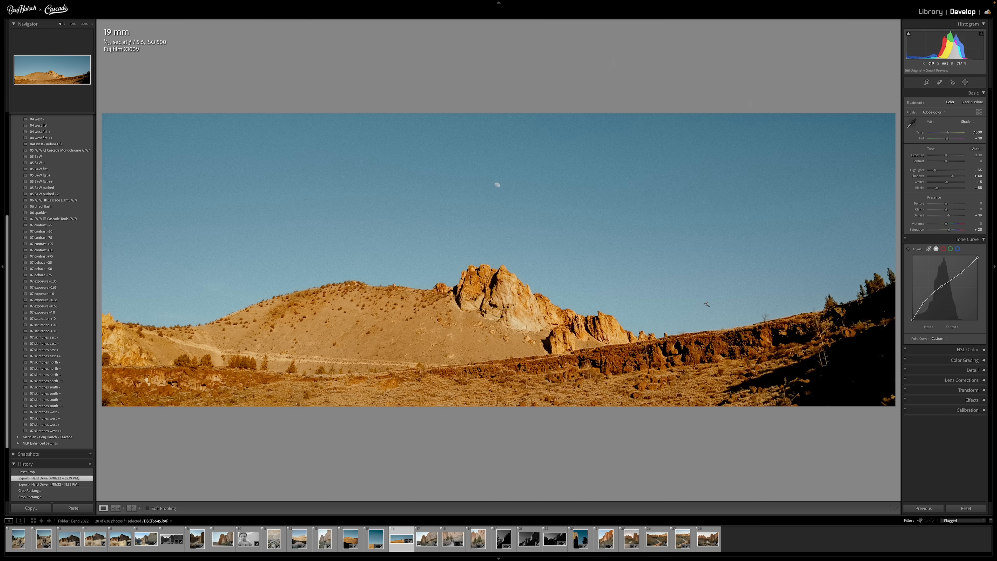
pyautogui.press('\\')
pyautogui.press('\\')
pyautogui.press('\\')
pyautogui.press('\\')
pyautogui.press('\\')
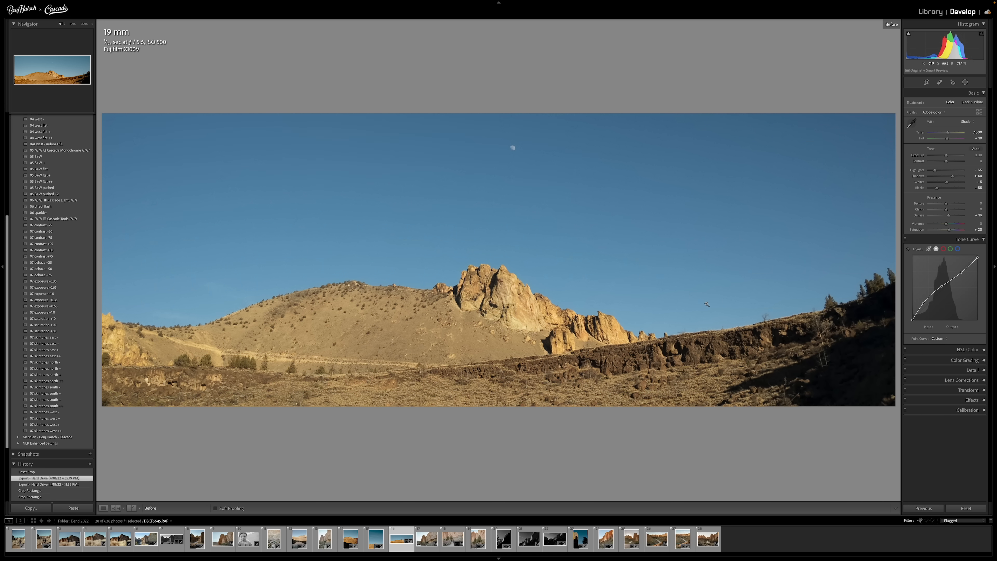
pyautogui.press('\\')
pyautogui.press('\\')
pyautogui.press('\\')
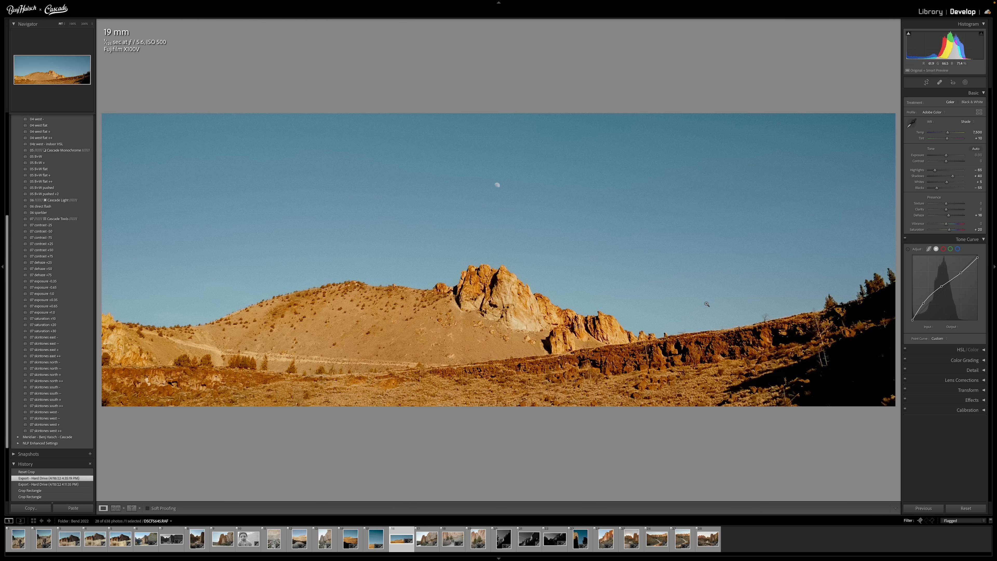
pyautogui.press('\\')
pyautogui.press('\\')
pyautogui.press('\\')
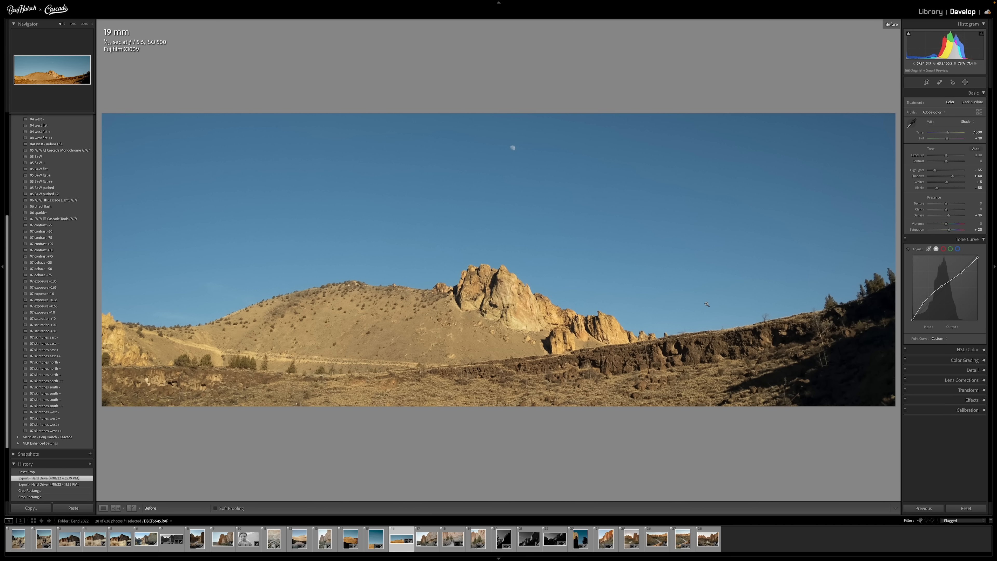
pyautogui.press('\\')
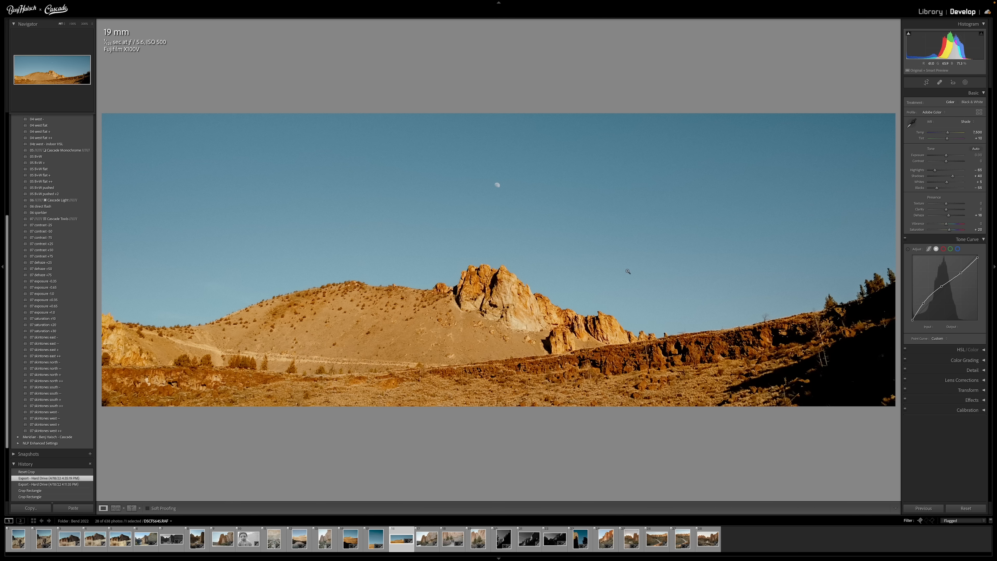
# Try duplicating the moon with a new Heal spot sampled from it, and place the copy beside the moon.
pyautogui.press('q')
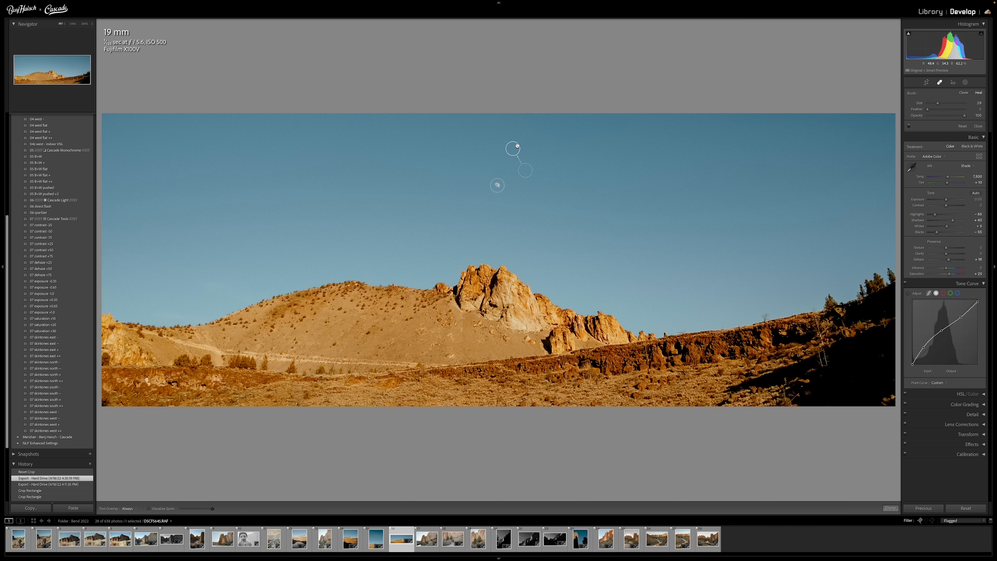
pyautogui.click(570, 155)
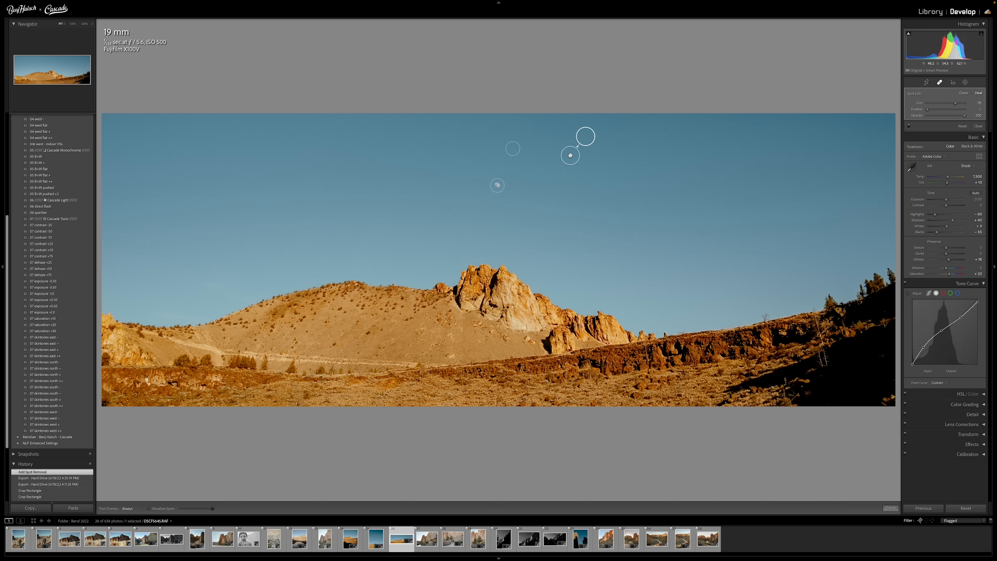
pyautogui.moveTo(584, 135)
pyautogui.mouseDown()
pyautogui.moveTo(510, 160)
pyautogui.moveTo(496, 184)
pyautogui.mouseUp()
pyautogui.moveTo(496, 184); pyautogui.dragTo(497, 185)
pyautogui.moveTo(575, 156); pyautogui.dragTo(517, 175)
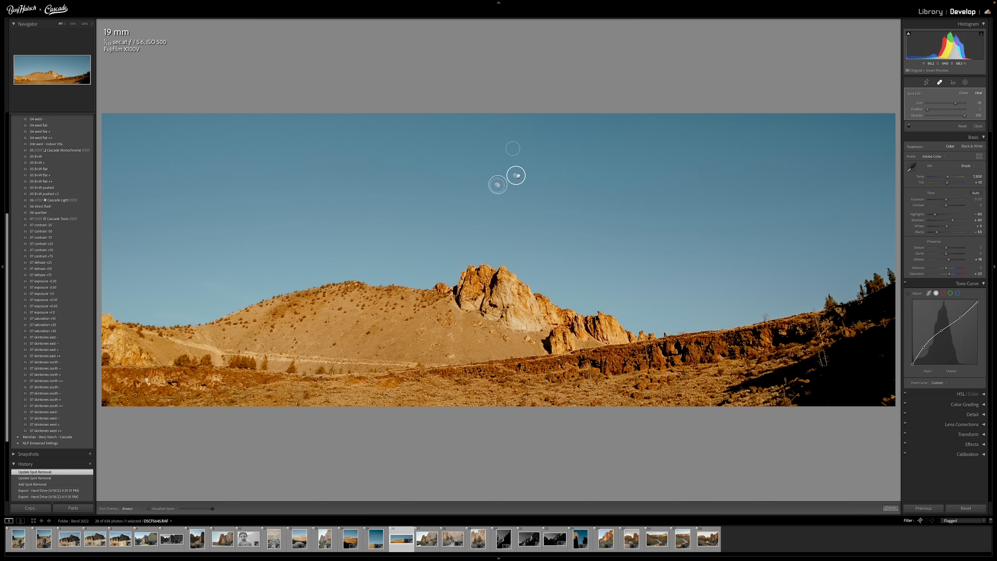
# Undo the added moon spot and its position changes.
pyautogui.hotkey('ctrl', 'z')
pyautogui.hotkey('ctrl', 'z')
pyautogui.hotkey('ctrl', 'z')
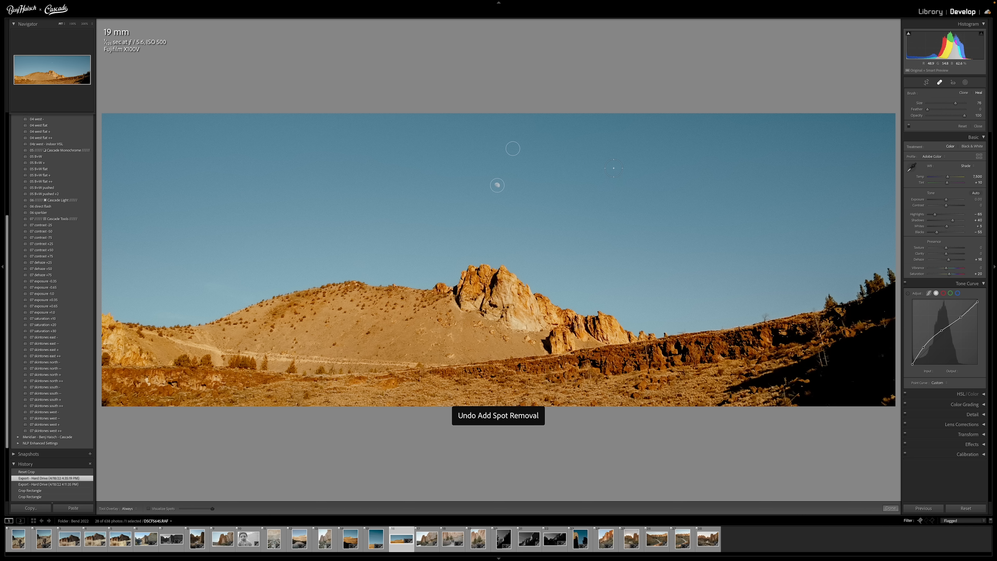
# Try moving the moon's existing heal spot to the sky above the right-hand ridge, then undo both moves.
pyautogui.click(497, 186)
pyautogui.moveTo(497, 186); pyautogui.dragTo(714, 220)
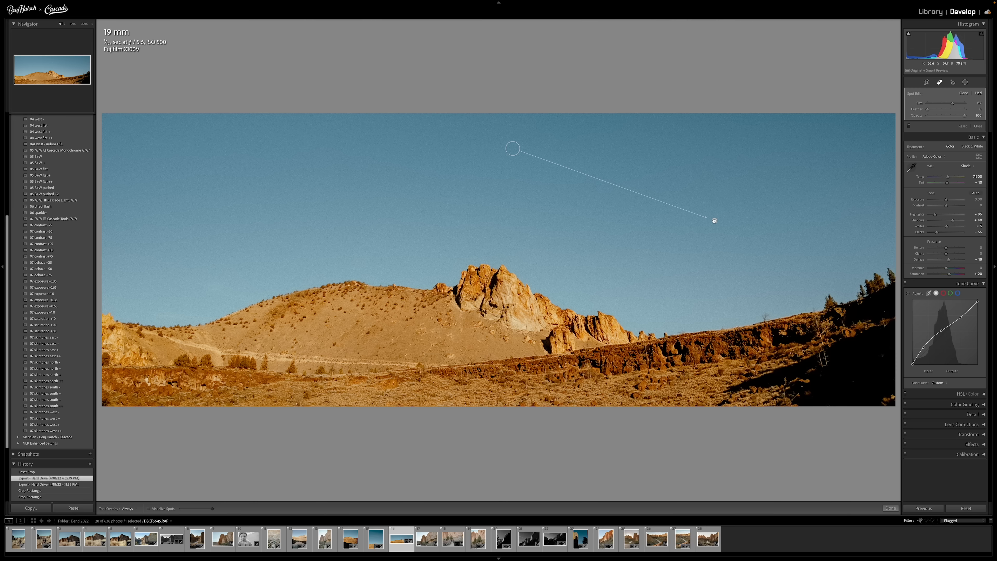
pyautogui.moveTo(714, 221); pyautogui.dragTo(711, 188)
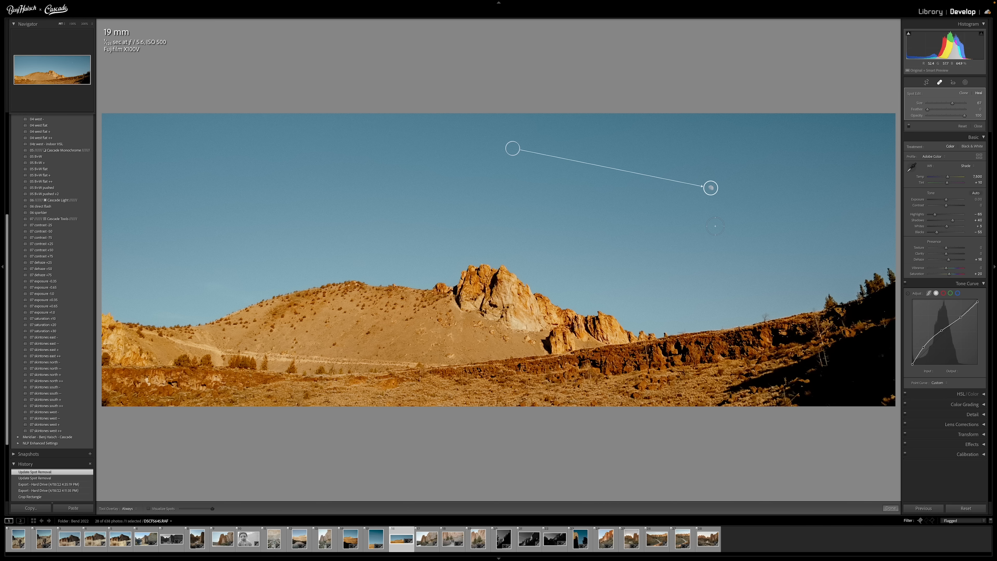
pyautogui.press('d')
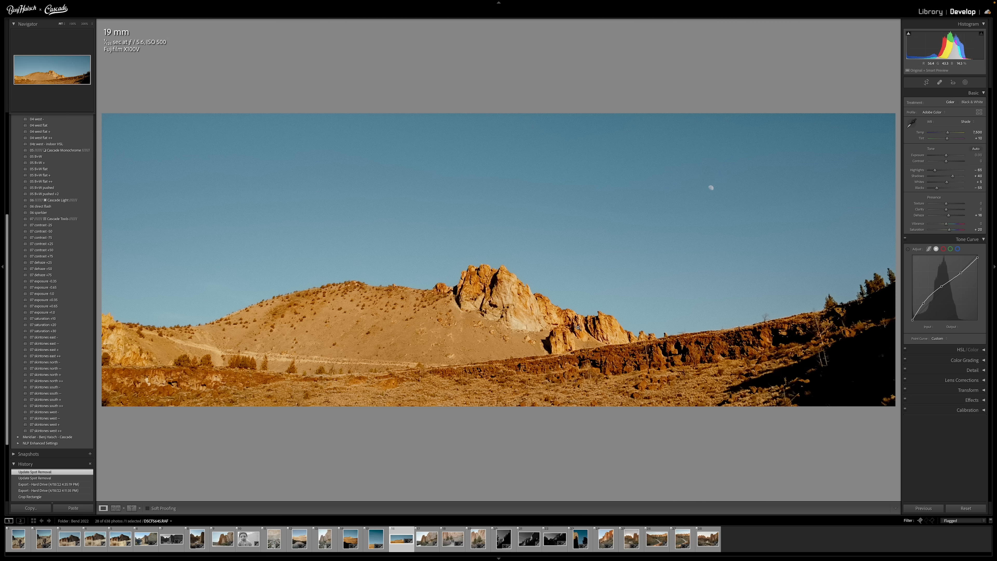
pyautogui.hotkey('ctrl', 'z')
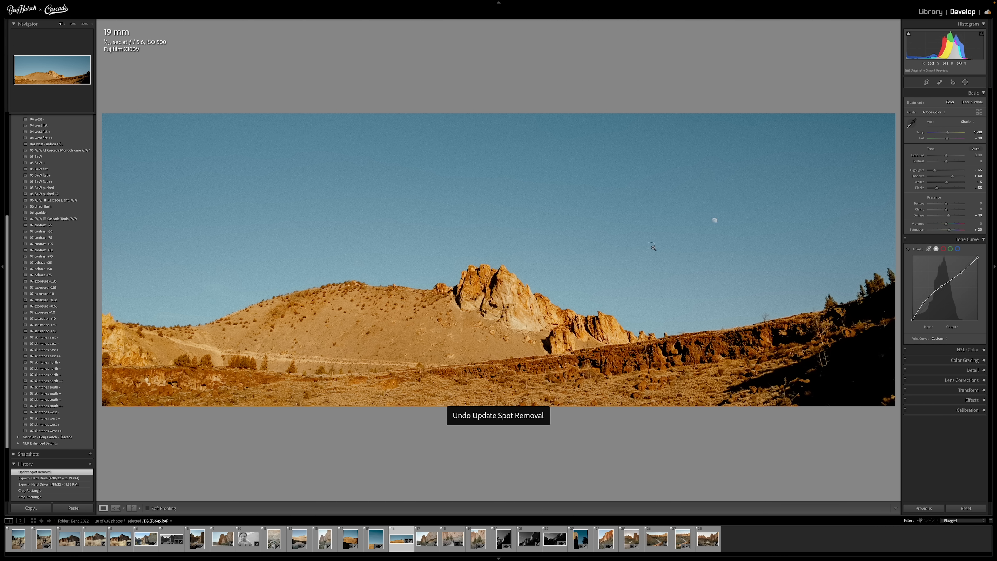
pyautogui.hotkey('ctrl', 'z')
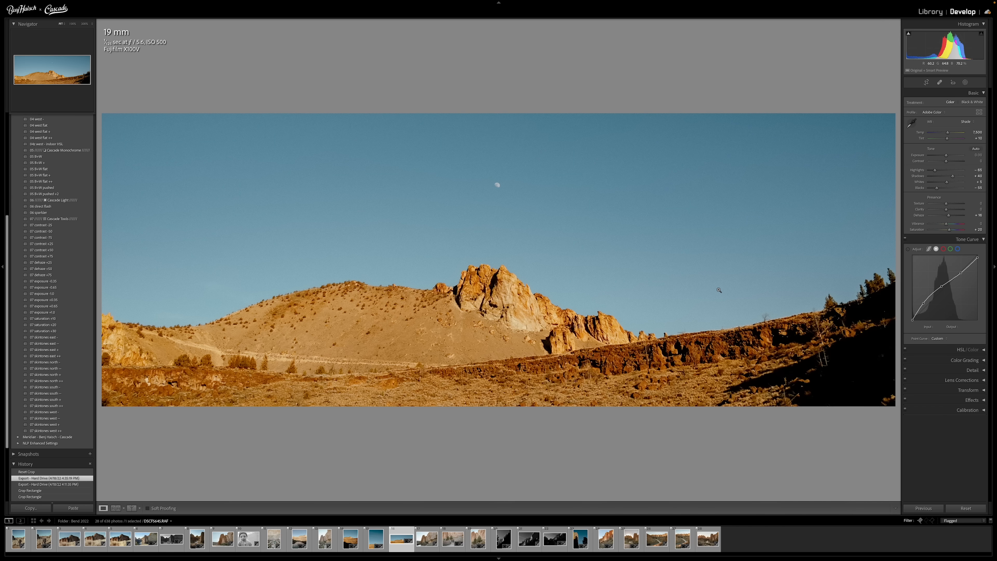
# Compare the originals with the edits for the desert moon photo, the vertical black-and-white cliff photo and the next horizontal cliff photo.
pyautogui.press('\\')
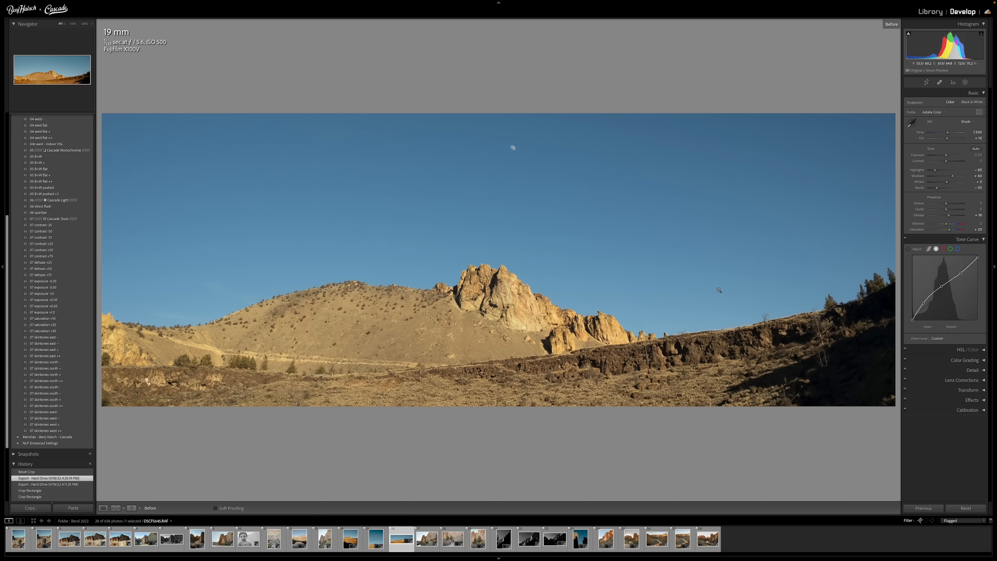
pyautogui.press('\\')
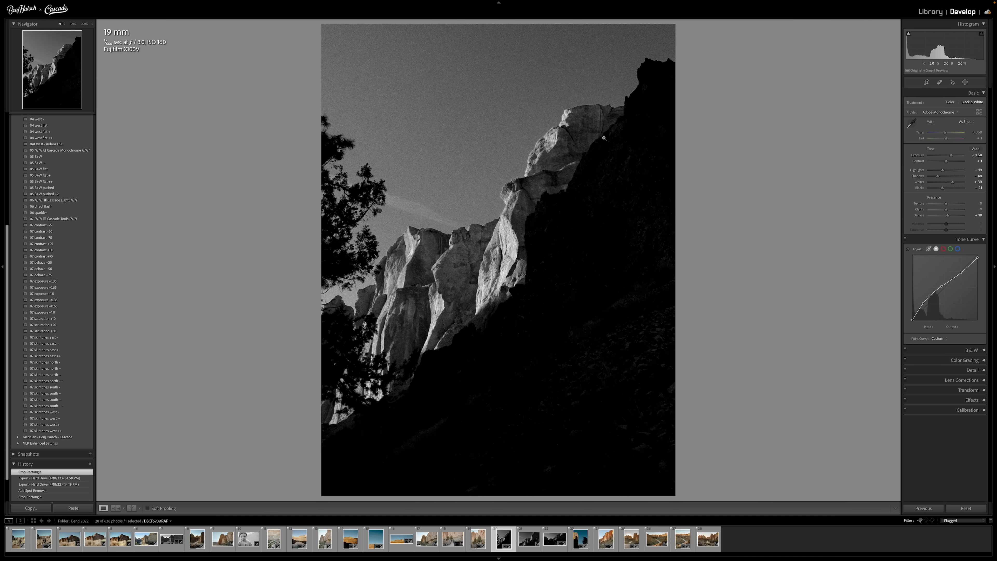
pyautogui.press('\\')
pyautogui.press('\\')
pyautogui.press('Right')
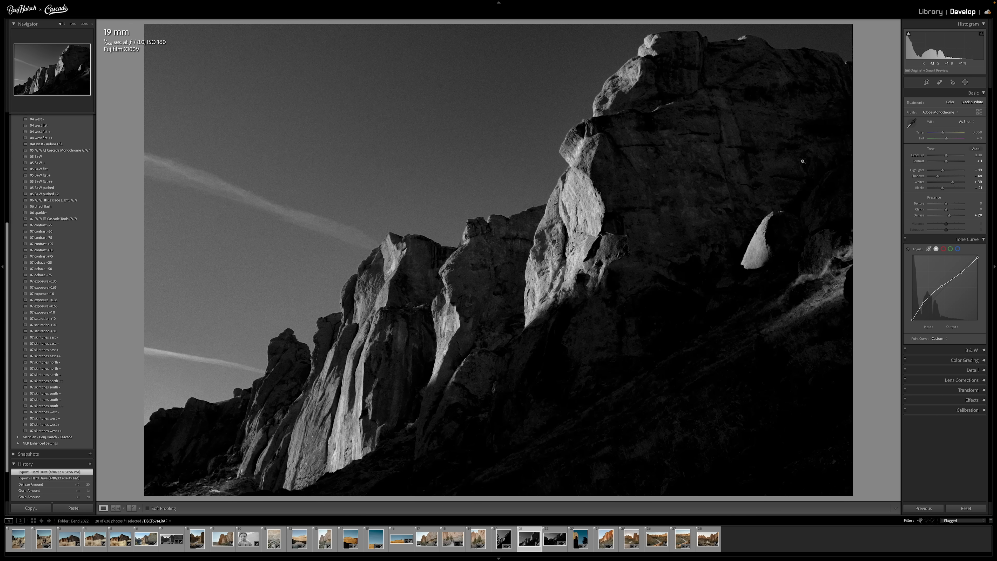
pyautogui.press('\\')
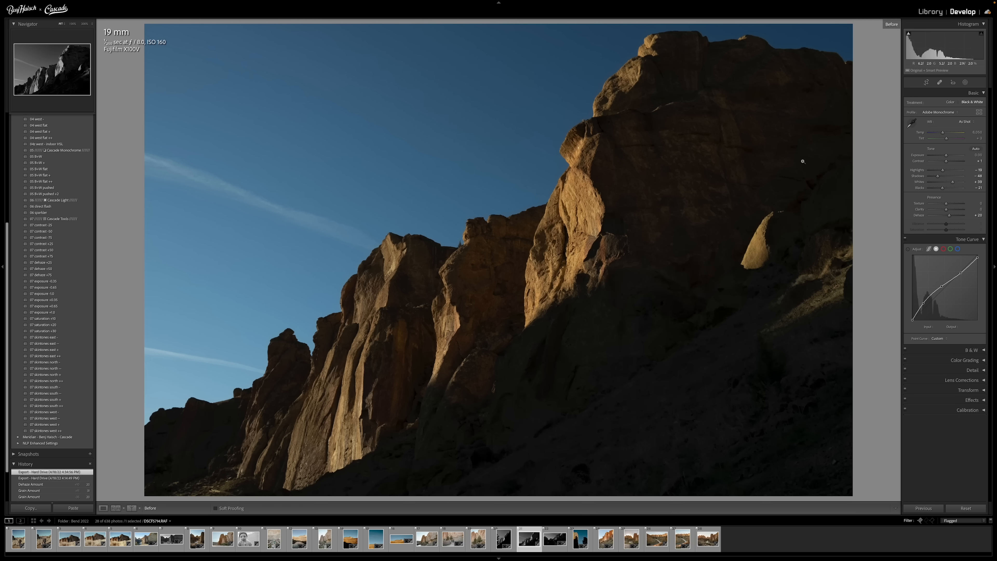
# Apply the 02 south flat preset to the horizontal cliff photo, then raise its exposure and lower the green curve's shadow point slightly.
pyautogui.scroll(5, 73, 139)
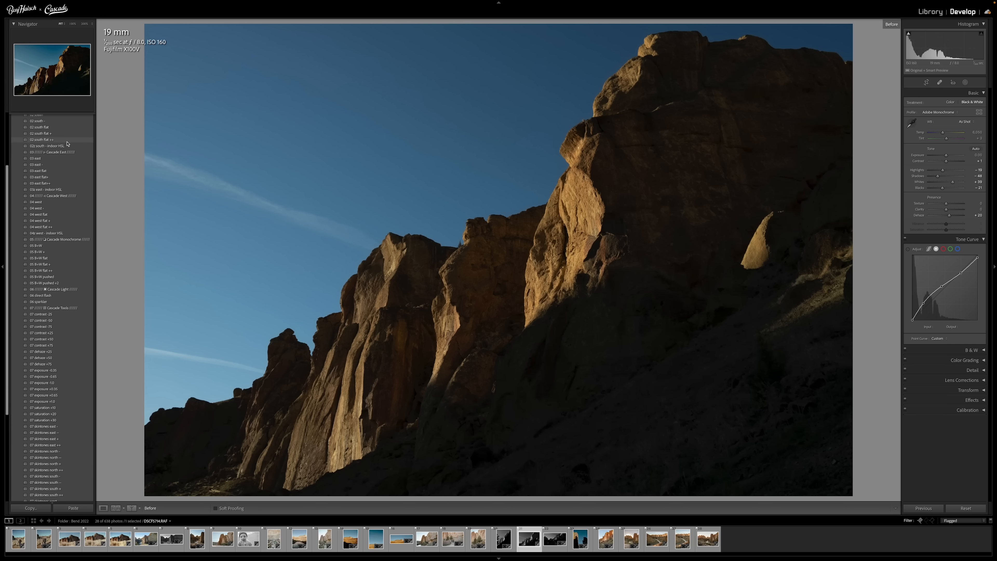
pyautogui.click(65, 137)
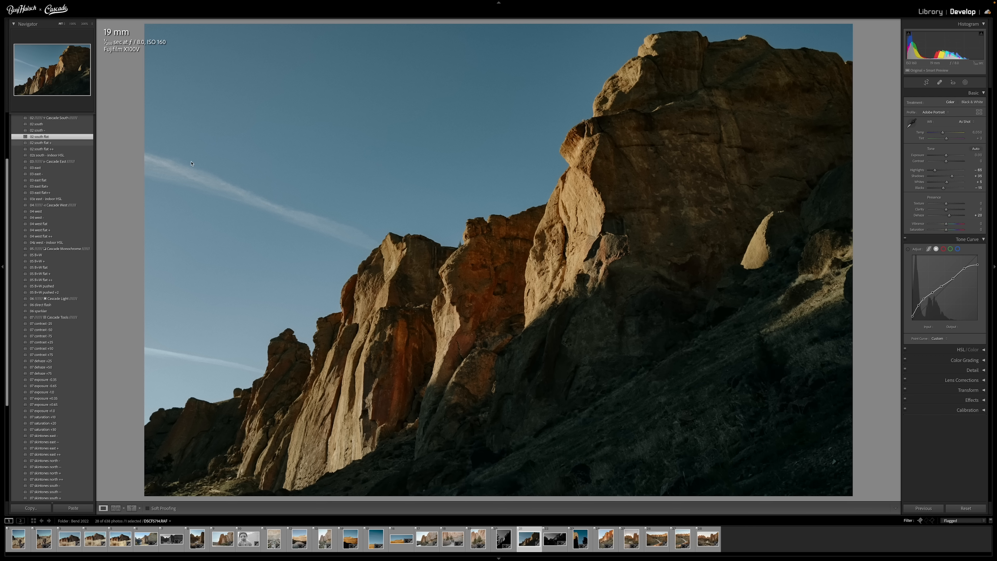
pyautogui.moveTo(946, 155); pyautogui.dragTo(949, 157)
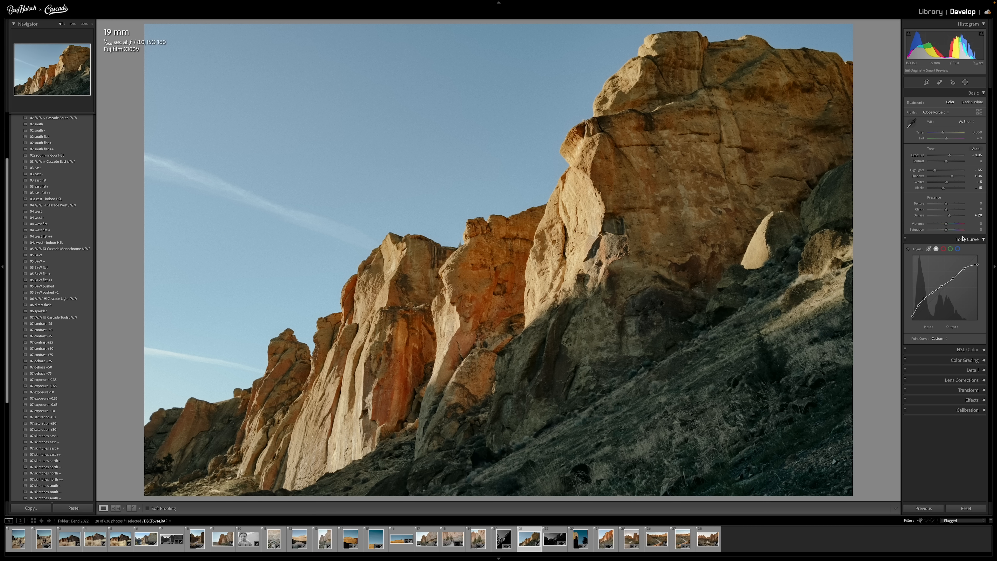
pyautogui.click(950, 249)
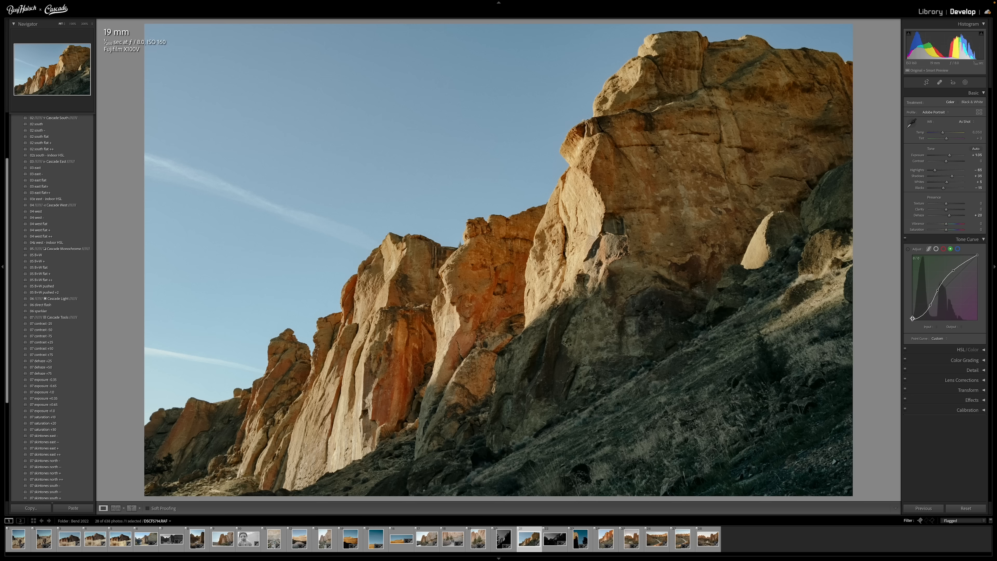
pyautogui.moveTo(930, 305); pyautogui.dragTo(930, 307)
# Restore the horizontal cliff photo to its latest exported black-and-white state from the edit history.
pyautogui.scroll(-5, 45, 420)
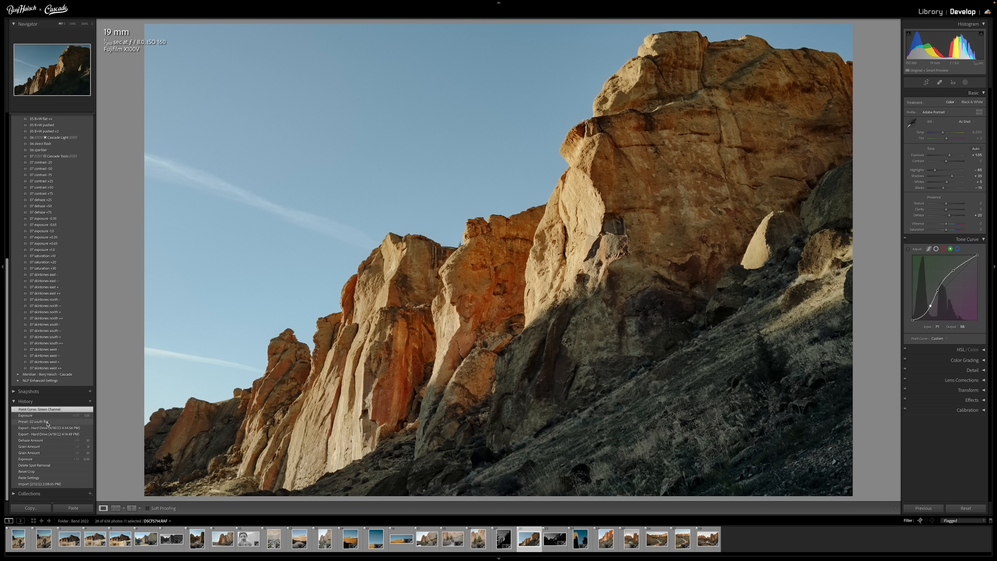
pyautogui.click(54, 430)
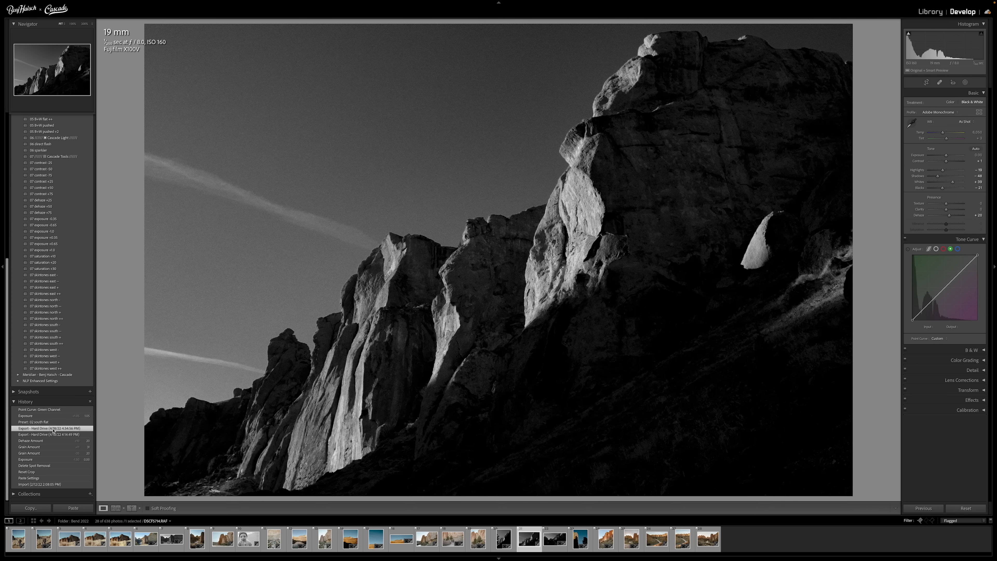
# Open the next photo, the black-and-white canyon trail panorama, and compare its original and edited versions.
pyautogui.press('Right')
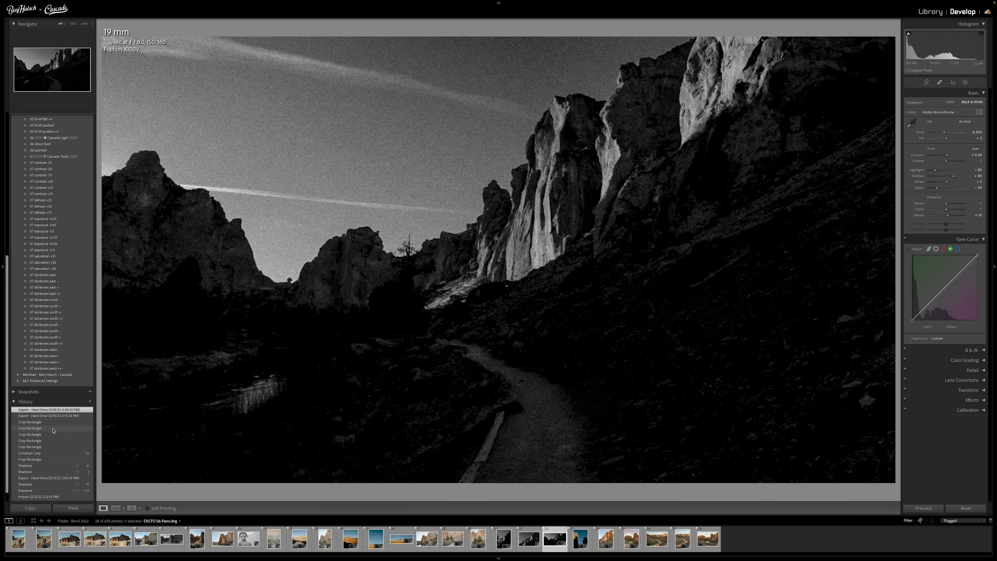
pyautogui.press('\\')
pyautogui.press('\\')
pyautogui.press('\\')
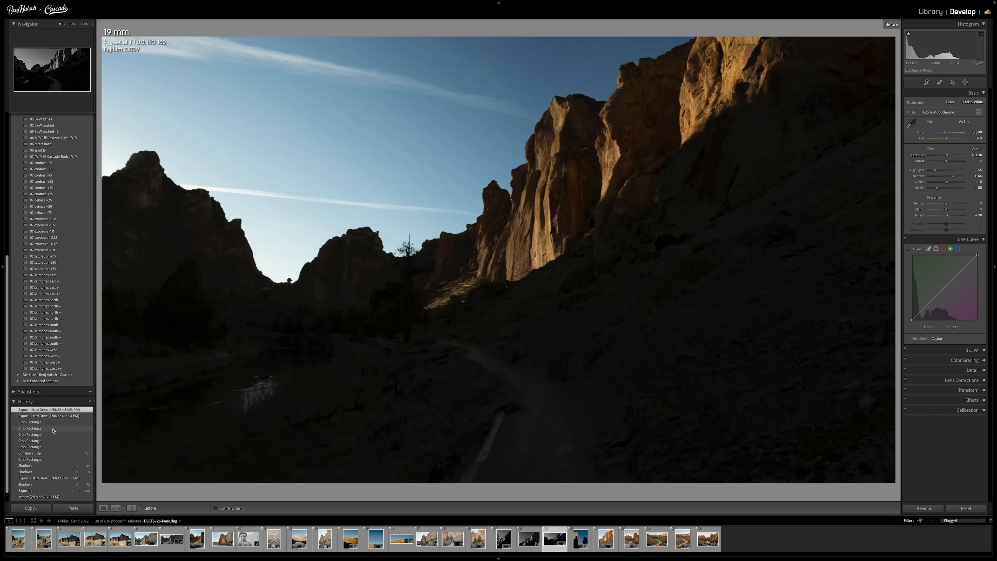
pyautogui.press('\\')
# Check the trail panorama's crop area and revert the photo to its oldest export state in the history.
pyautogui.press('r')
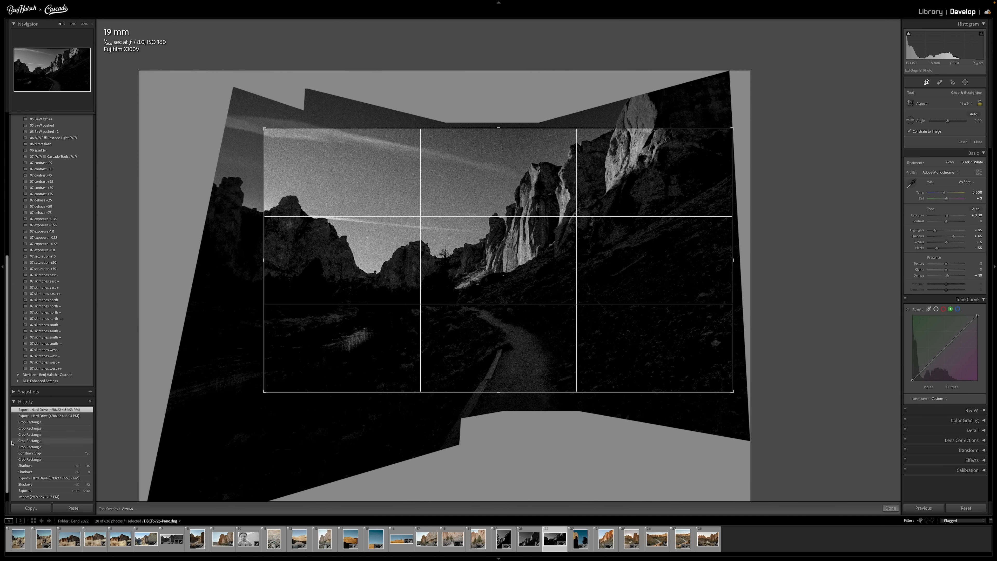
pyautogui.click(34, 459)
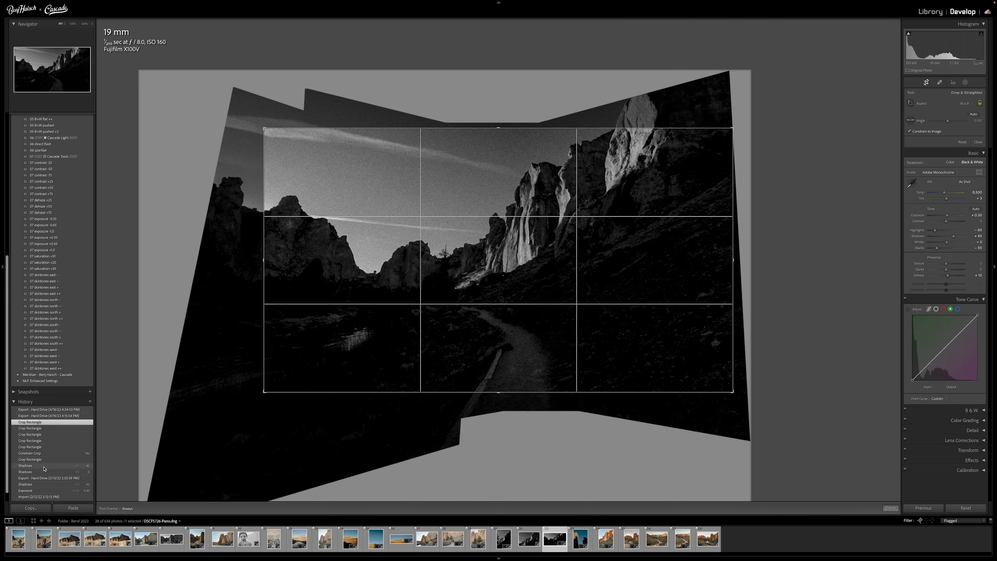
pyautogui.click(41, 478)
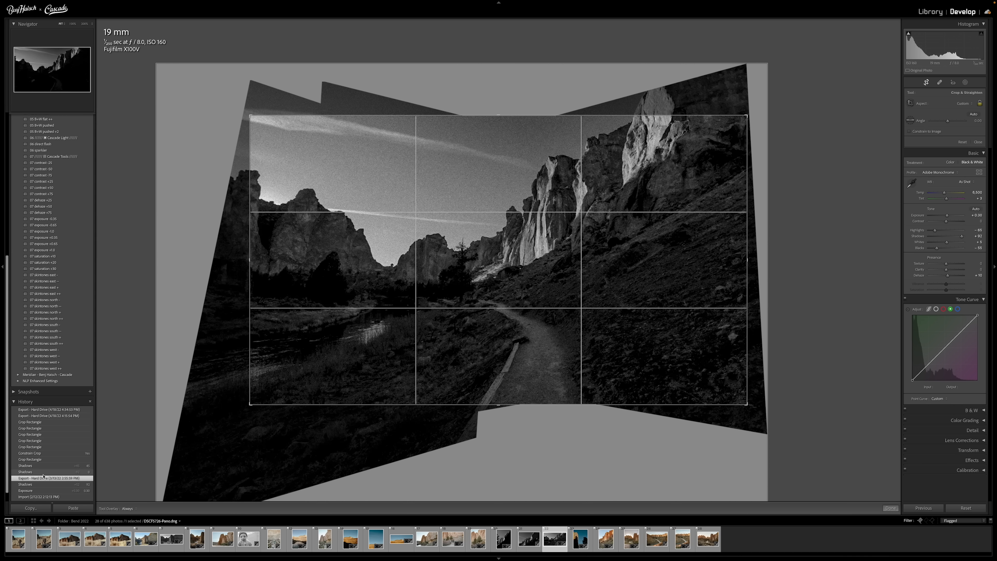
pyautogui.scroll(-1, 42, 477)
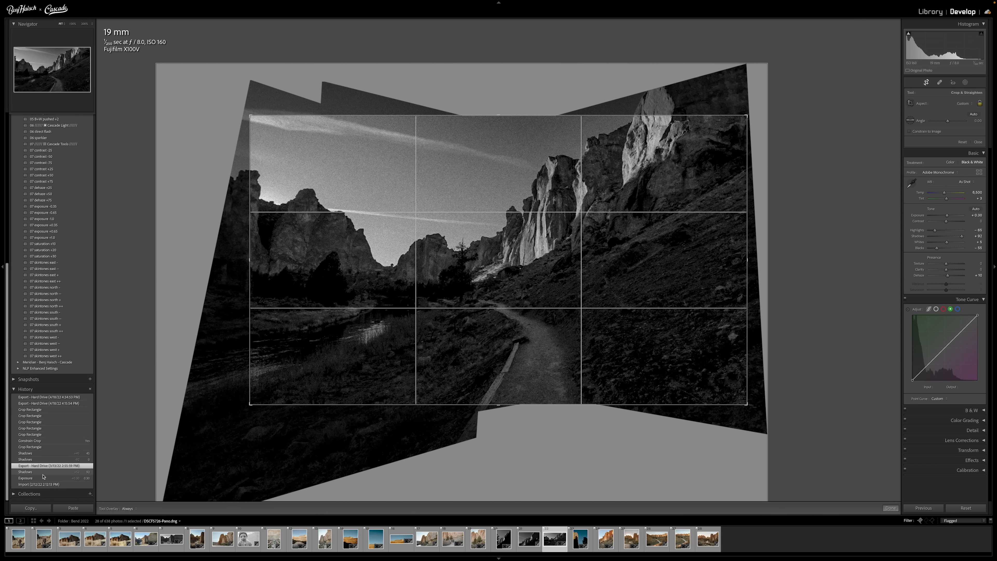
pyautogui.press('d')
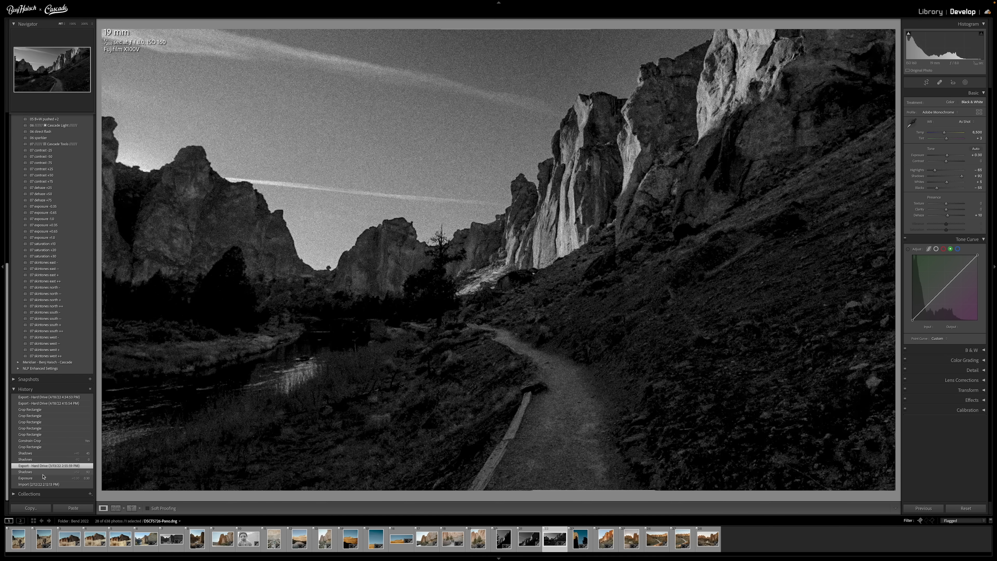
# Restore the trail panorama to its latest export state, inspect the grain in the sky up close, and reduce the grain amount to 7.
pyautogui.click(38, 397)
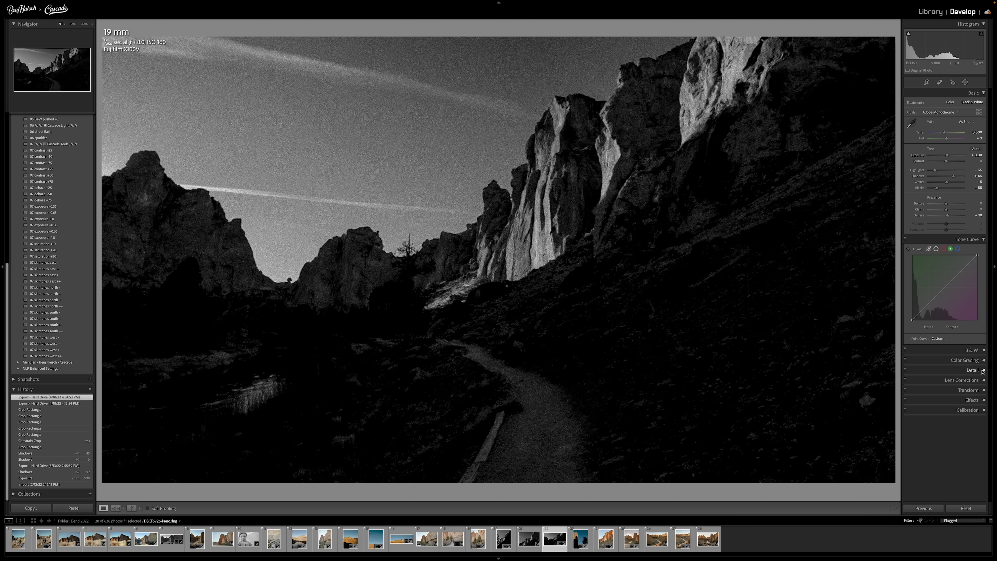
pyautogui.click(977, 400)
pyautogui.moveTo(948, 460)
pyautogui.mouseDown()
pyautogui.moveTo(936, 461)
pyautogui.moveTo(945, 460)
pyautogui.mouseUp()
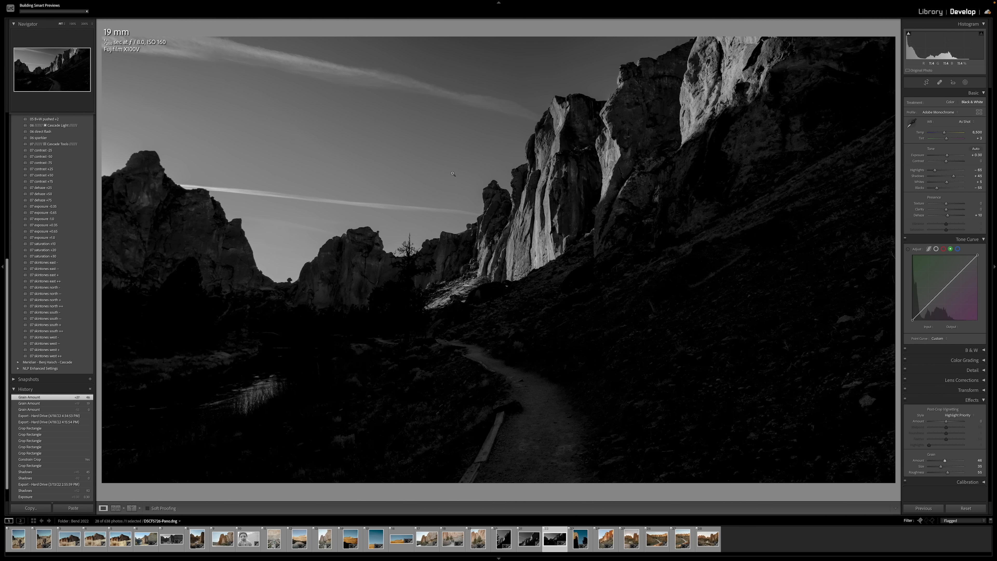
pyautogui.click(454, 173)
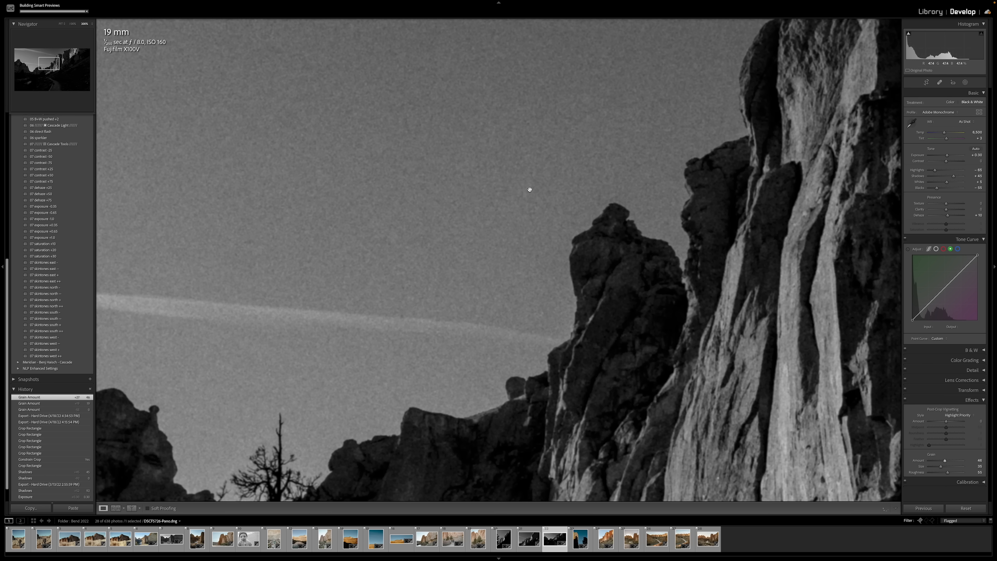
pyautogui.click(529, 189)
pyautogui.click(932, 460)
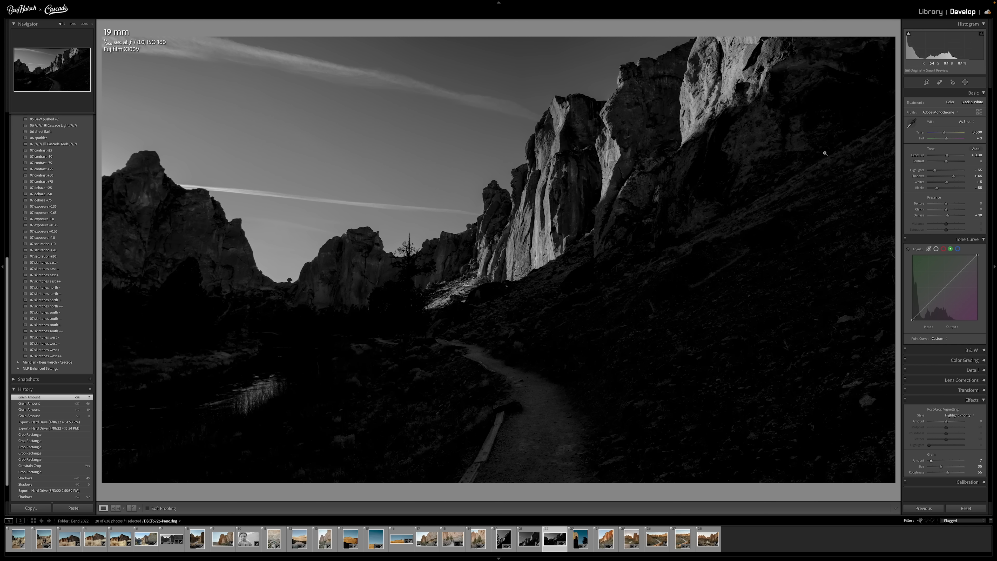
# Create a brush mask with exposure raised to about 0.87 and paint it over the foreground of the dirt trail.
pyautogui.click(965, 82)
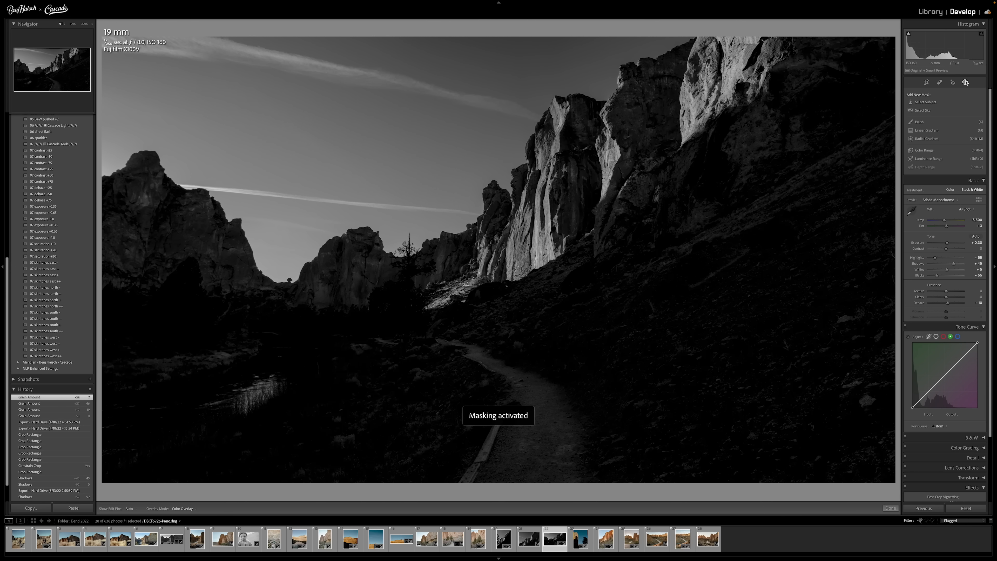
pyautogui.scroll(4, 546, 423)
pyautogui.moveTo(948, 212); pyautogui.dragTo(953, 212)
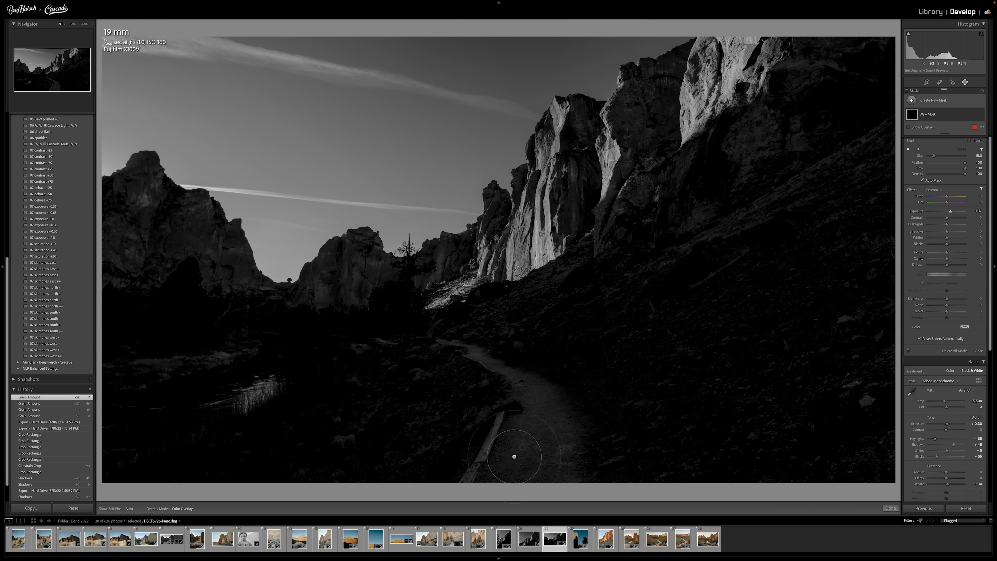
pyautogui.moveTo(516, 472)
pyautogui.mouseDown()
pyautogui.moveTo(524, 413)
pyautogui.moveTo(496, 367)
pyautogui.moveTo(450, 338)
pyautogui.moveTo(518, 383)
pyautogui.moveTo(567, 436)
pyautogui.moveTo(568, 461)
pyautogui.mouseUp()
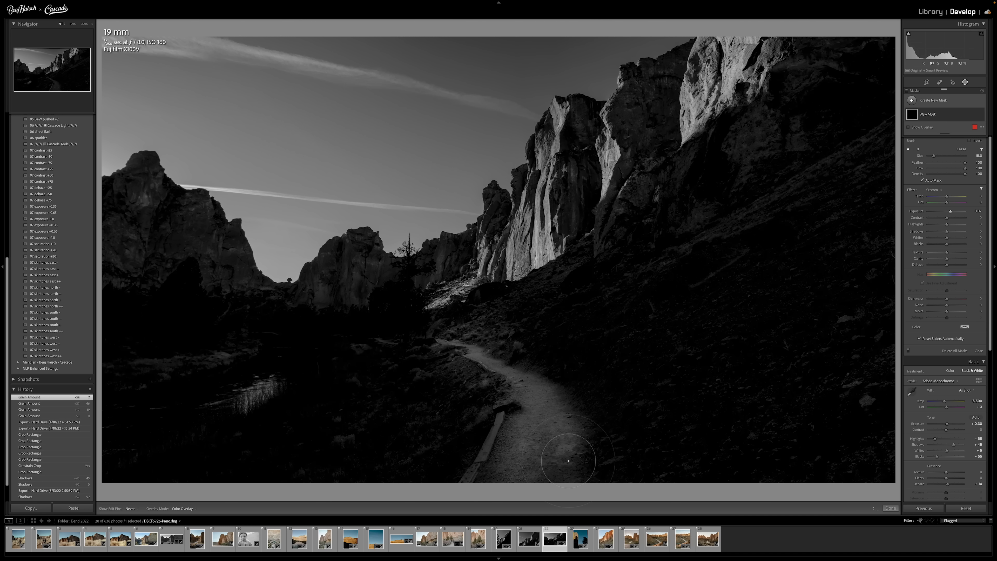